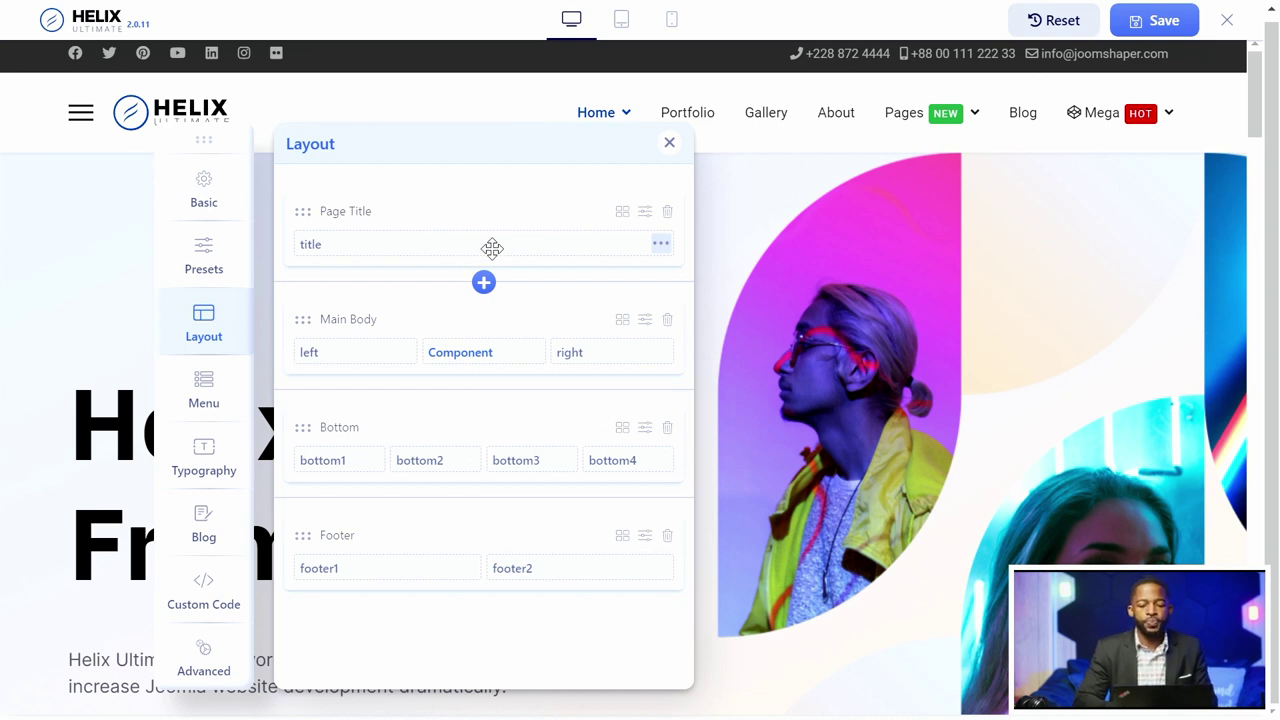
- Exit full-screen view, open the site's About page and compare its title banner with the Page Title row in the template layout
{"action": "mouse_move", "coordinate": [893, 160]}
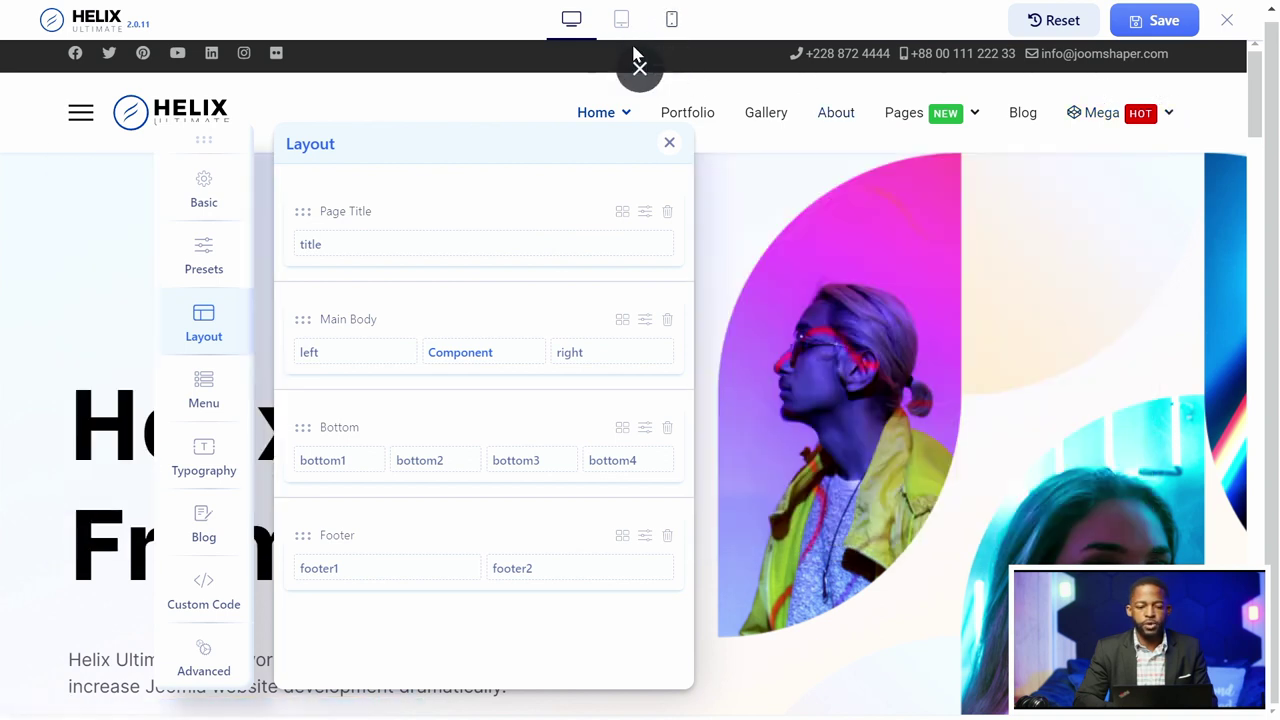
{"action": "left_click", "coordinate": [640, 66]}
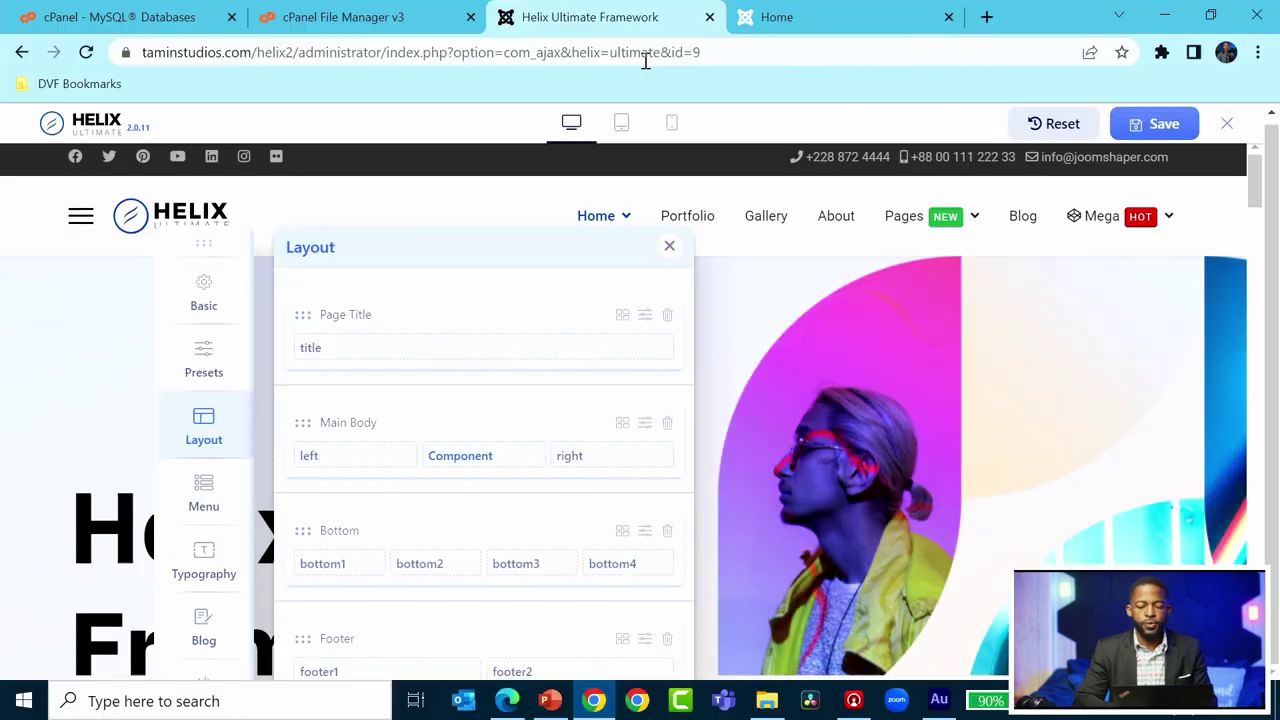
{"action": "left_click", "coordinate": [790, 20]}
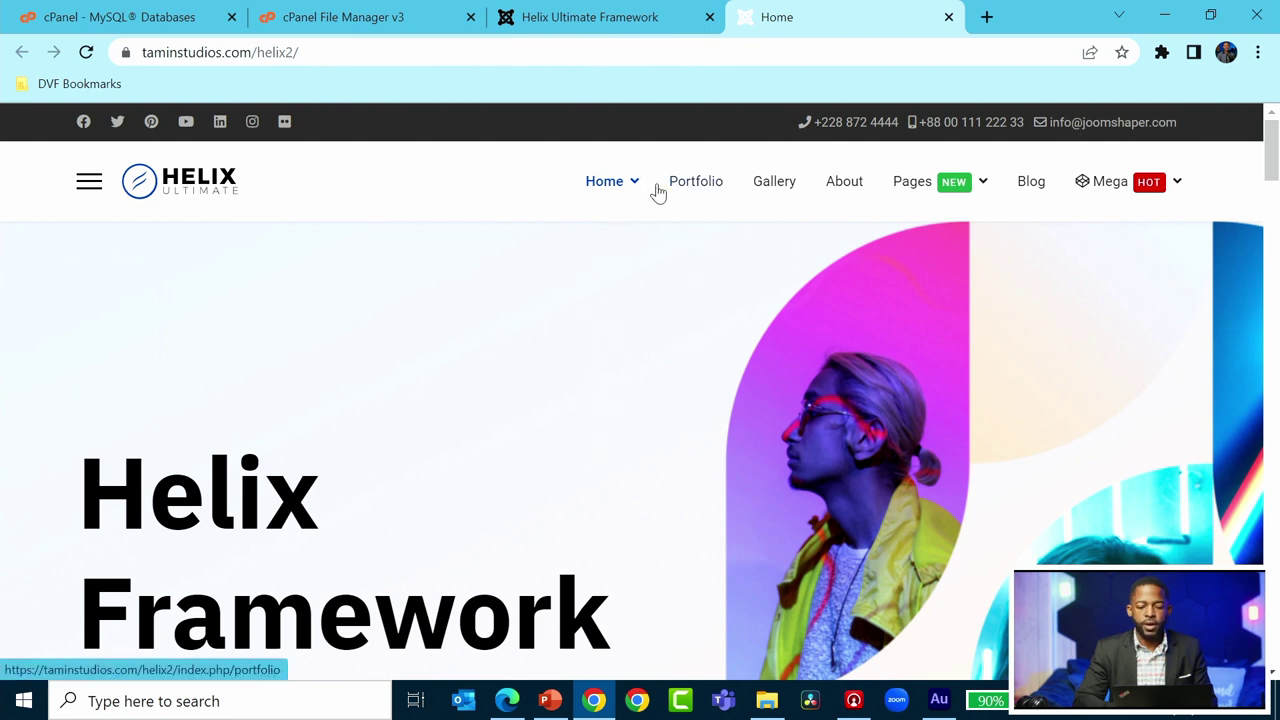
{"action": "left_click", "coordinate": [848, 188]}
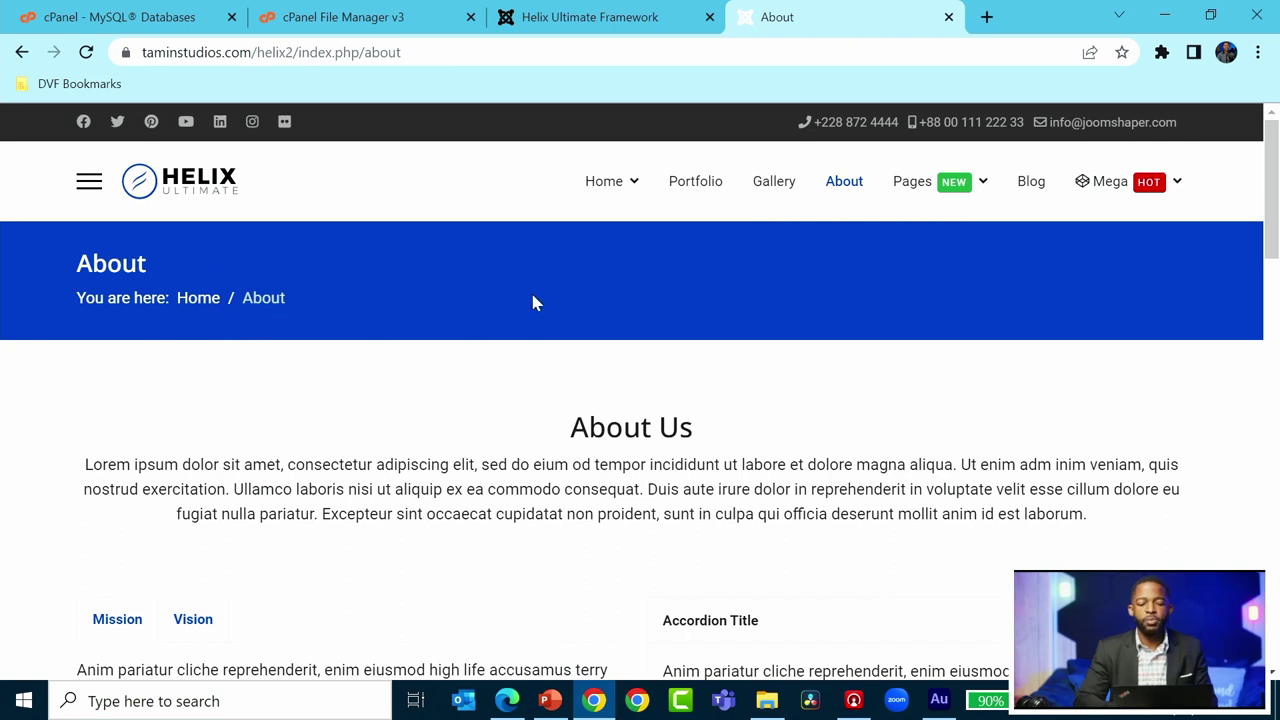
{"action": "left_click", "coordinate": [651, 24]}
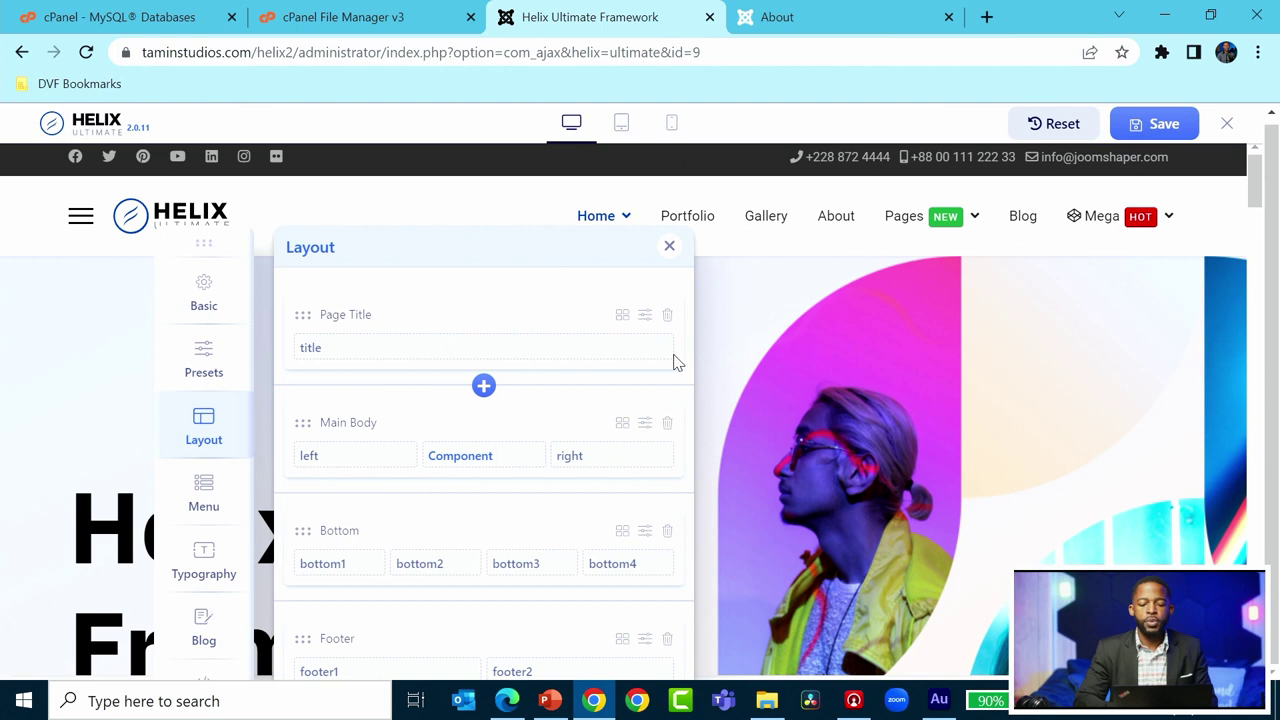
{"action": "left_click", "coordinate": [829, 18]}
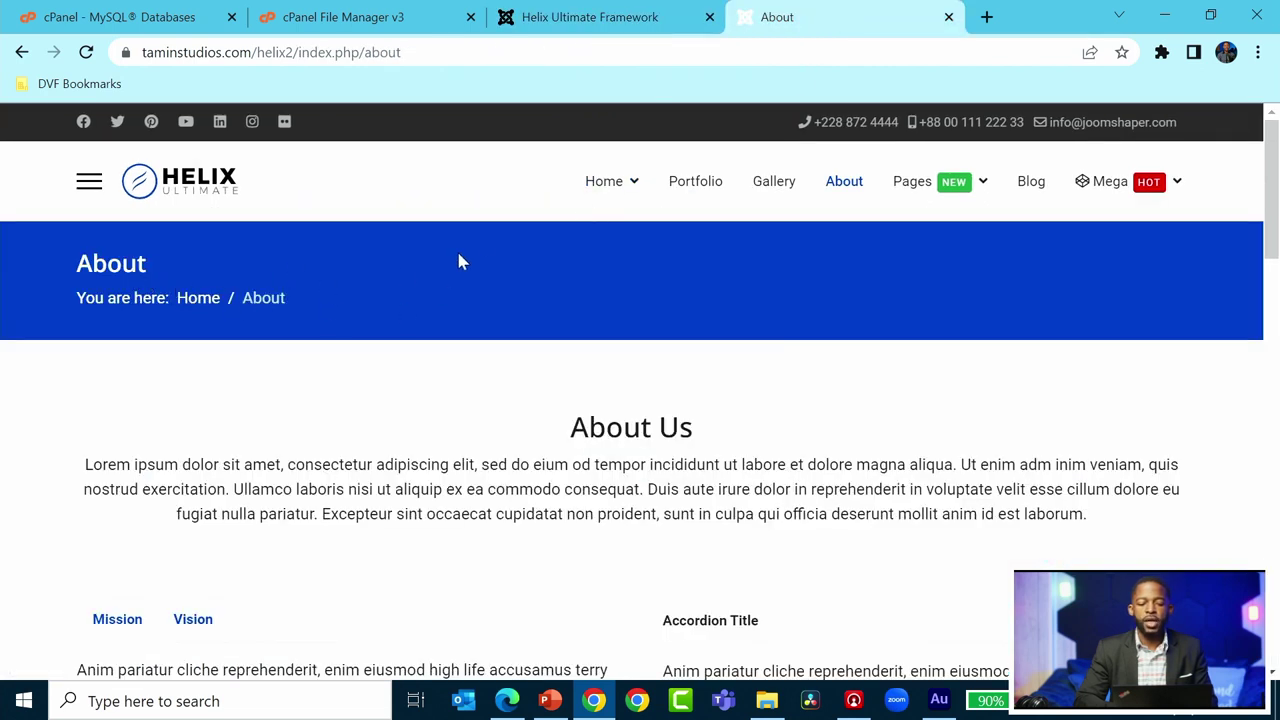
{"action": "left_click", "coordinate": [620, 24]}
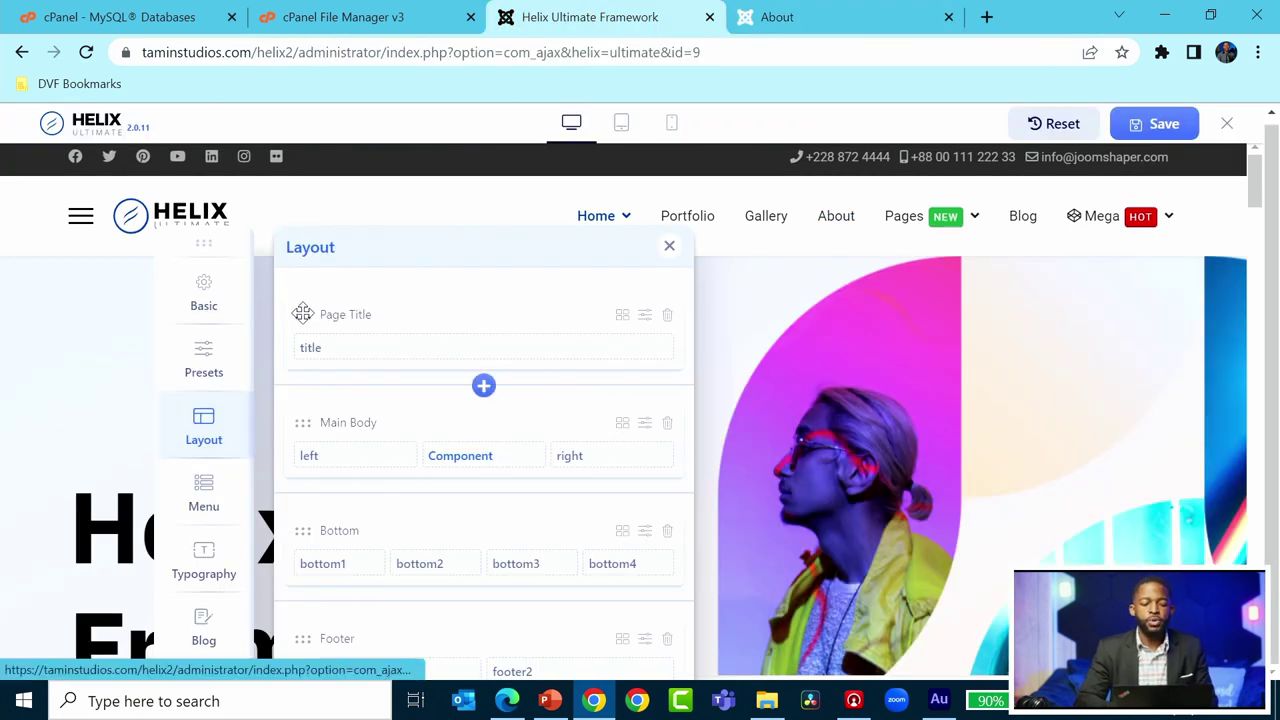
- Move the floating settings panel higher and show the Page Title row's column layouts, including the custom layout entry
{"action": "mouse_move", "coordinate": [302, 313]}
{"action": "left_mouse_down"}
{"action": "mouse_move", "coordinate": [322, 425]}
{"action": "mouse_move", "coordinate": [314, 313]}
{"action": "left_mouse_up"}
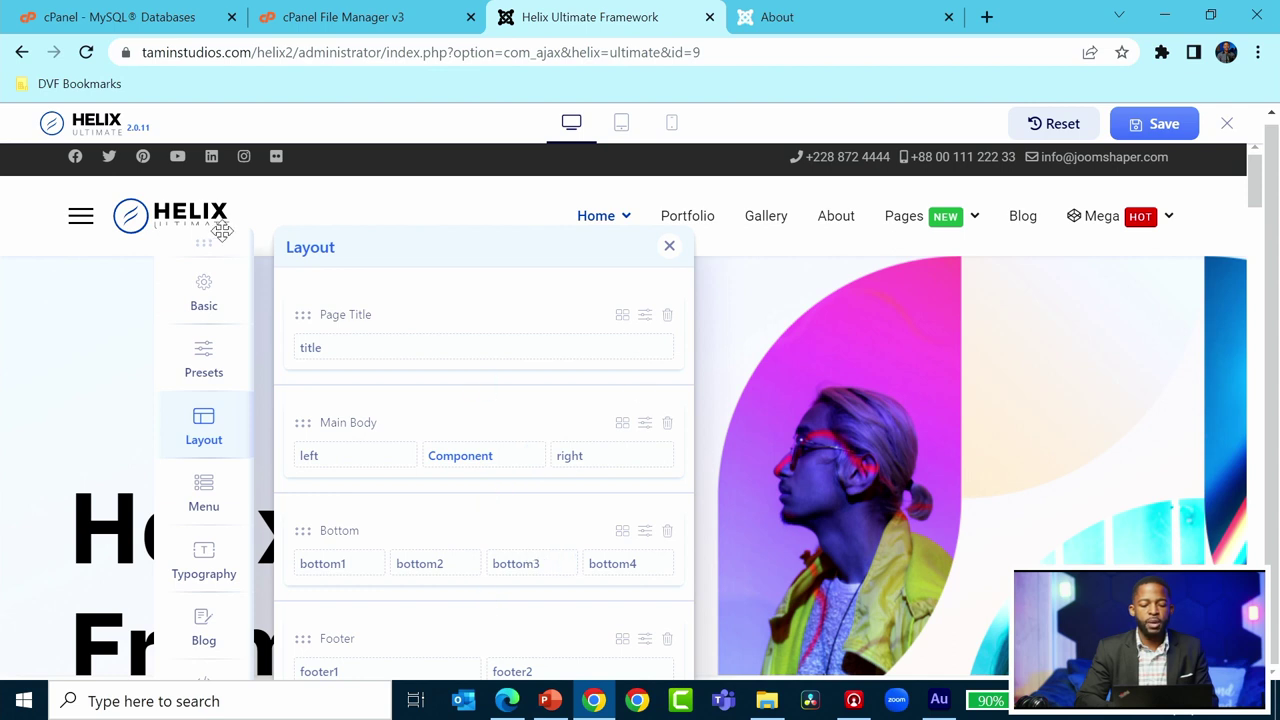
{"action": "left_click_drag", "start_coordinate": [212, 241], "coordinate": [196, 180]}
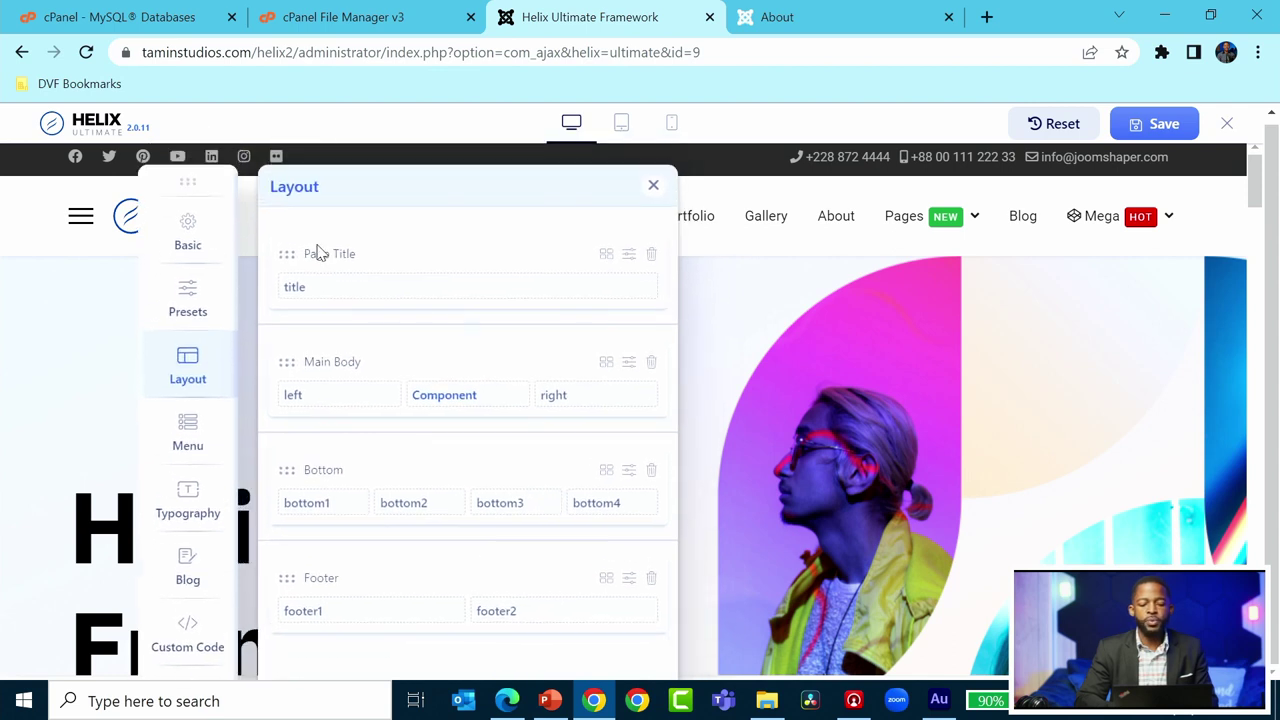
{"action": "left_click", "coordinate": [606, 255]}
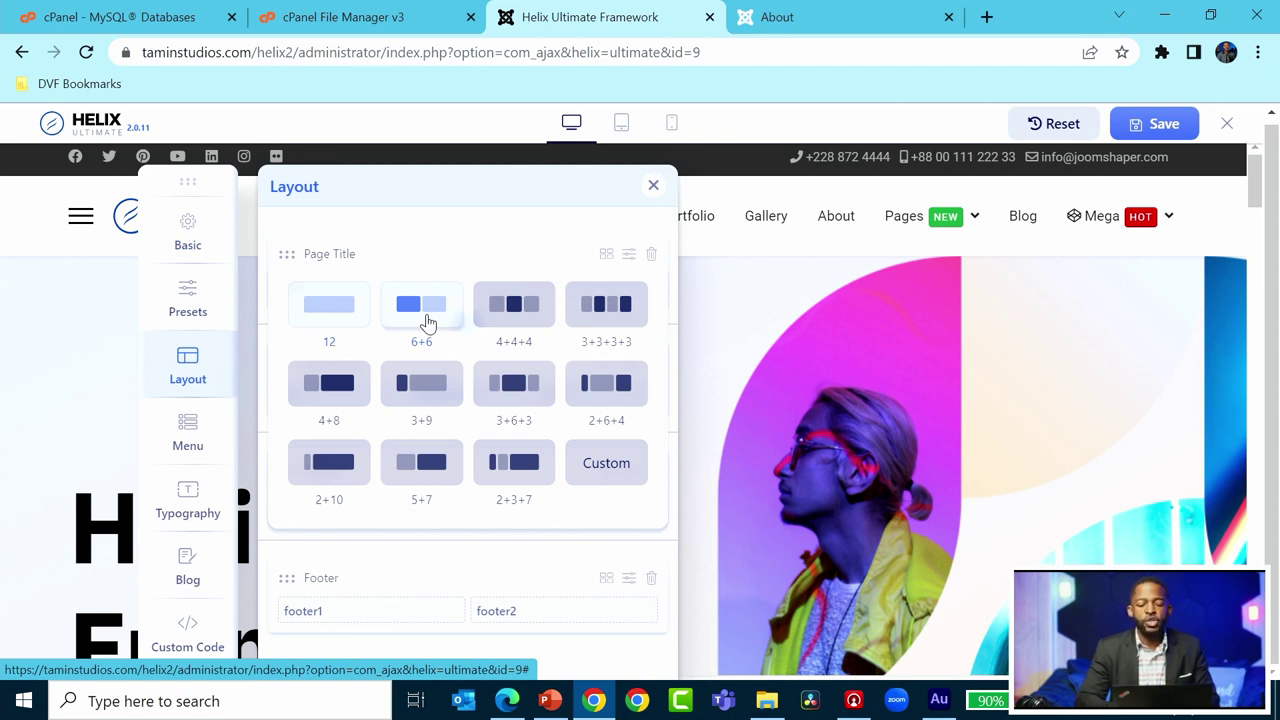
{"action": "left_click", "coordinate": [768, 17]}
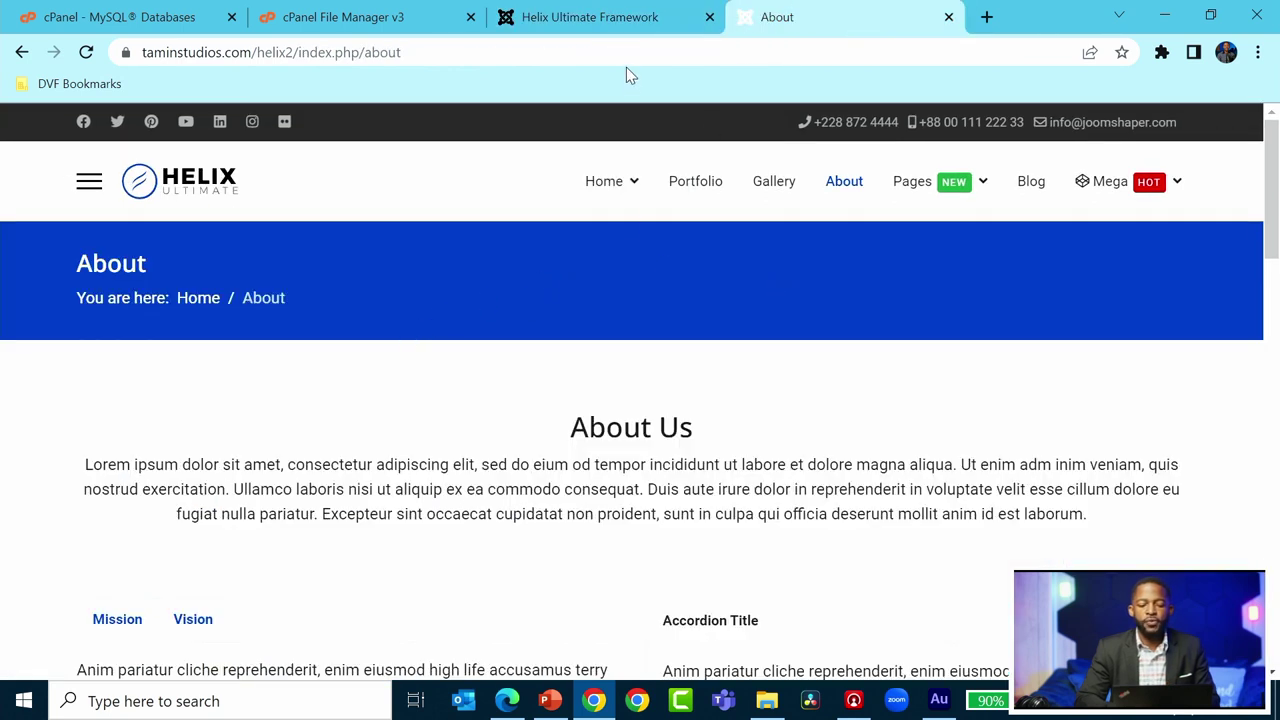
{"action": "left_click", "coordinate": [610, 18]}
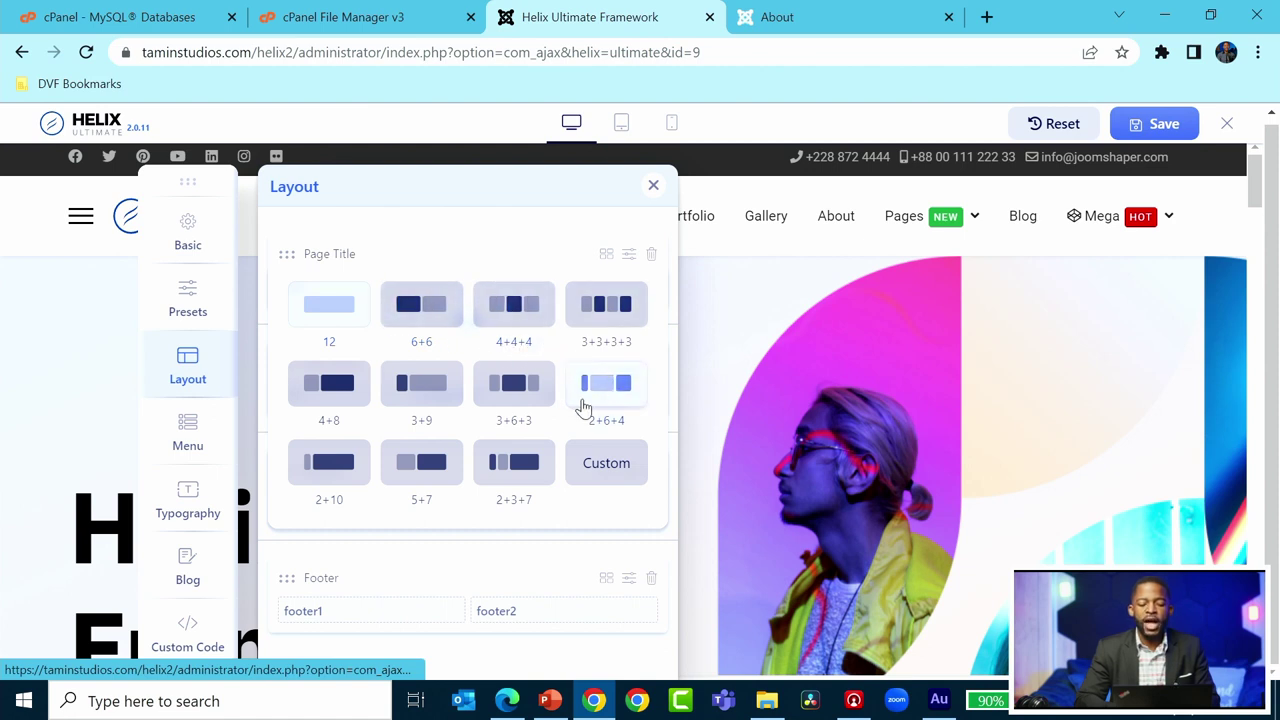
{"action": "left_click", "coordinate": [612, 480]}
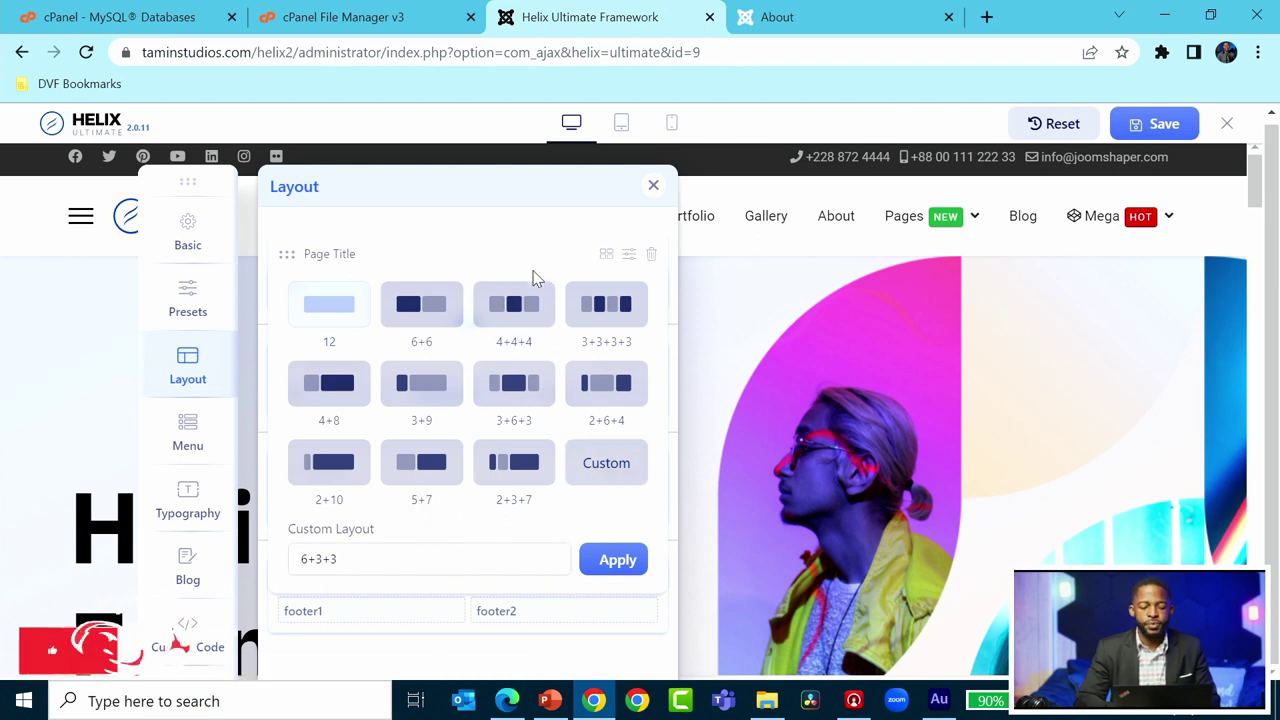
- Set the Page Title row's background color to #C71818 in its style options, apply it and save the template
{"action": "left_click", "coordinate": [630, 259]}
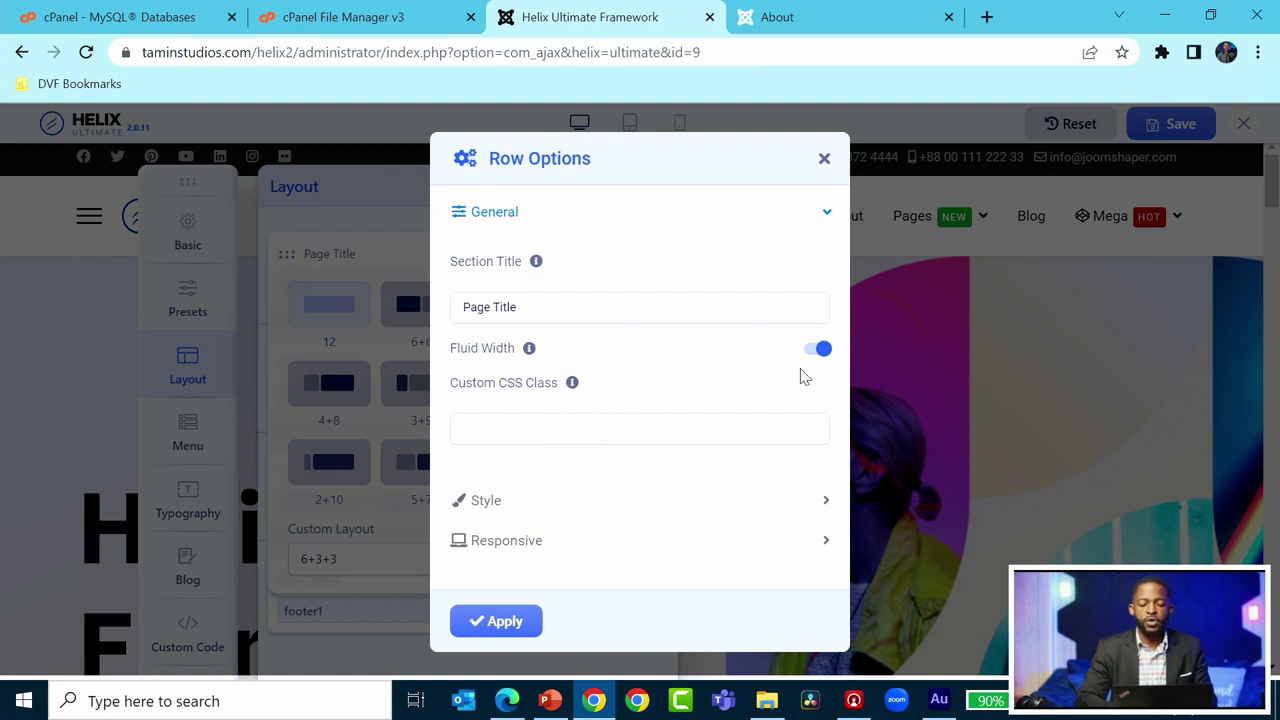
{"action": "left_click", "coordinate": [544, 505]}
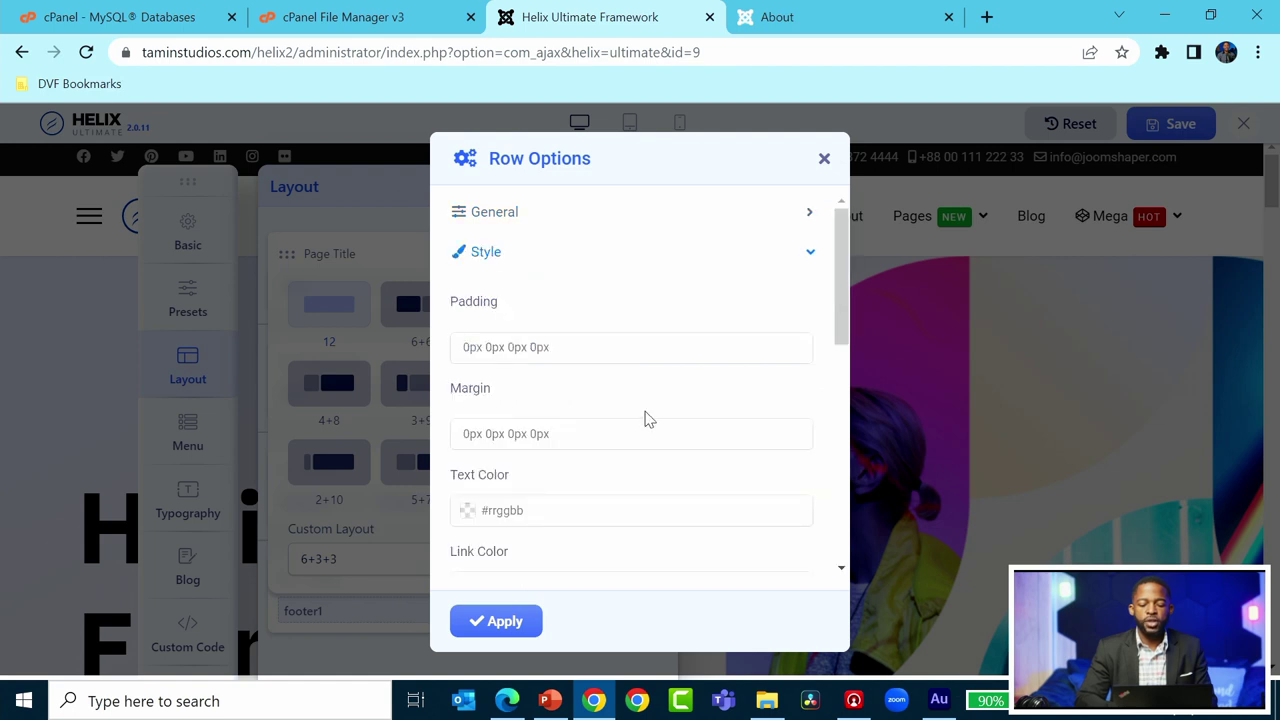
{"action": "scroll", "coordinate": [671, 395], "scroll_direction": "down", "scroll_amount": 1}
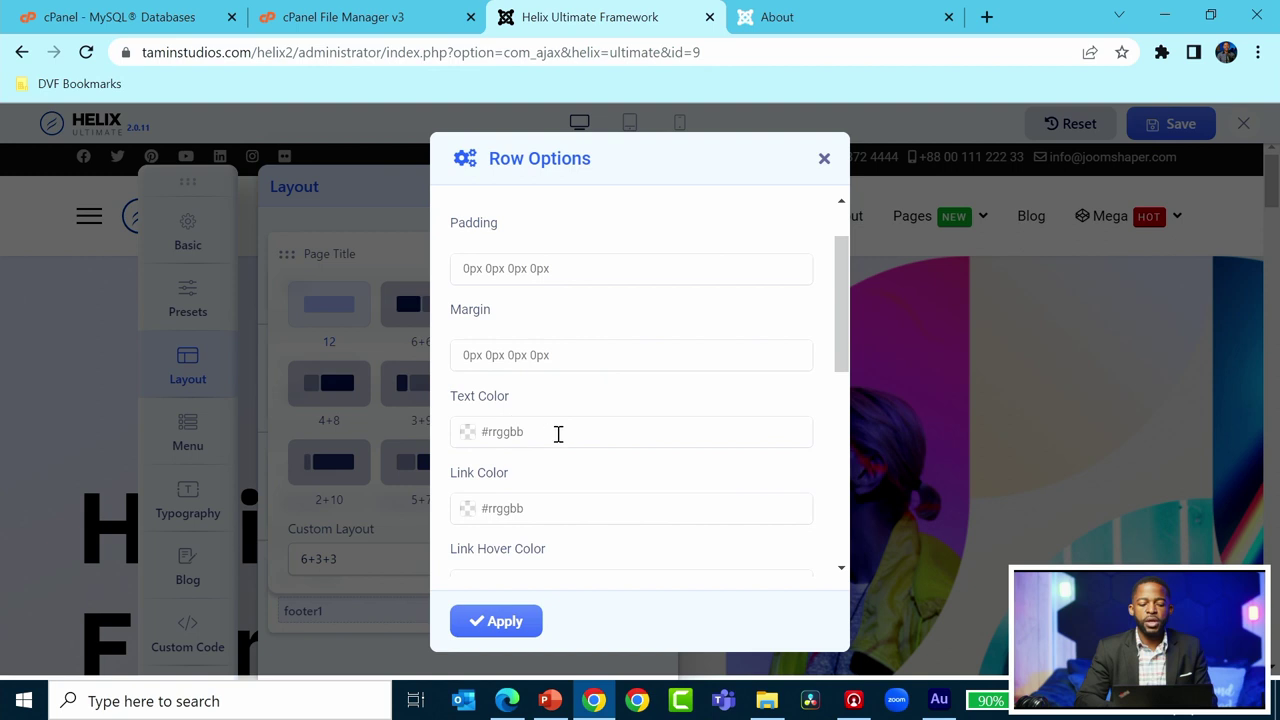
{"action": "scroll", "coordinate": [557, 432], "scroll_direction": "down", "scroll_amount": 1}
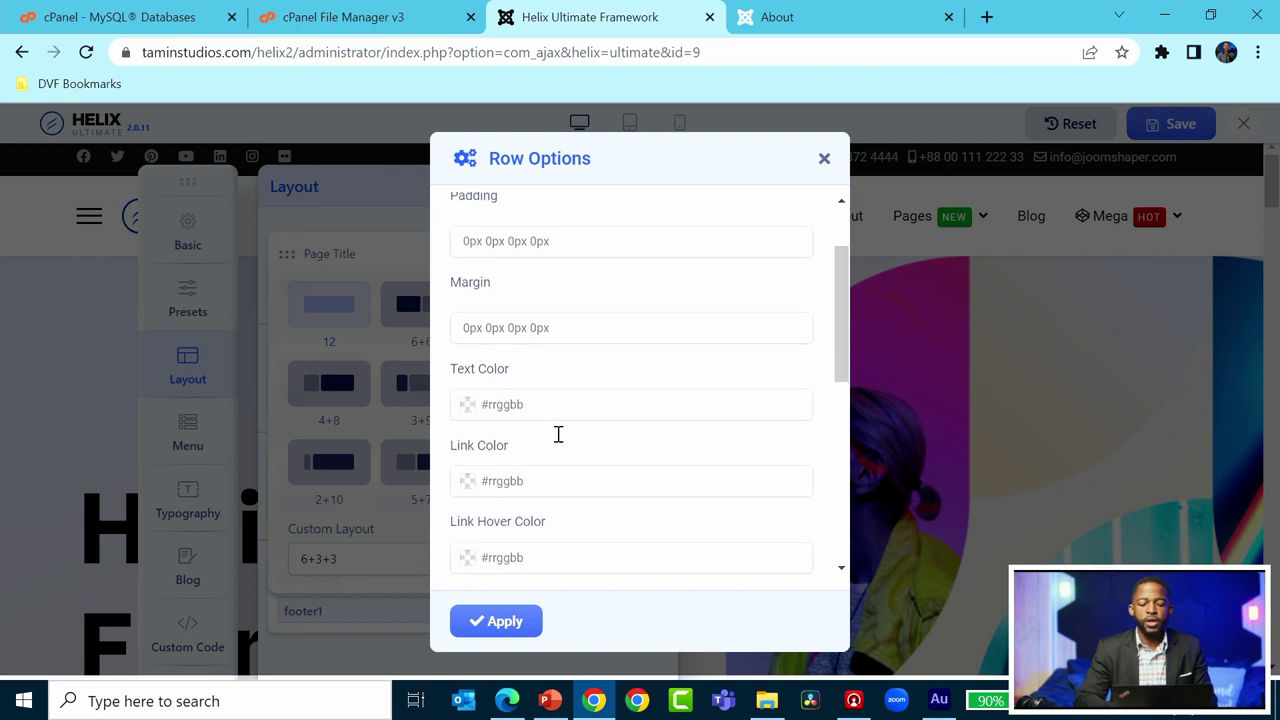
{"action": "left_click", "coordinate": [808, 14]}
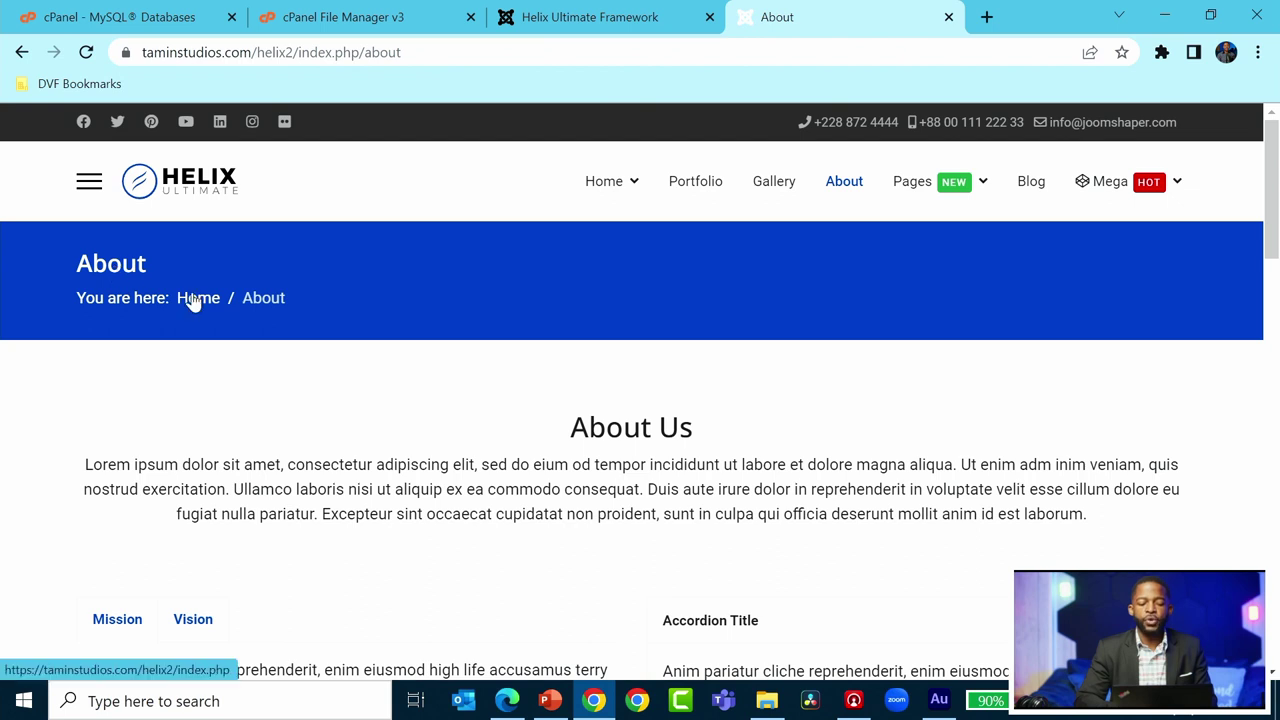
{"action": "left_click", "coordinate": [592, 20]}
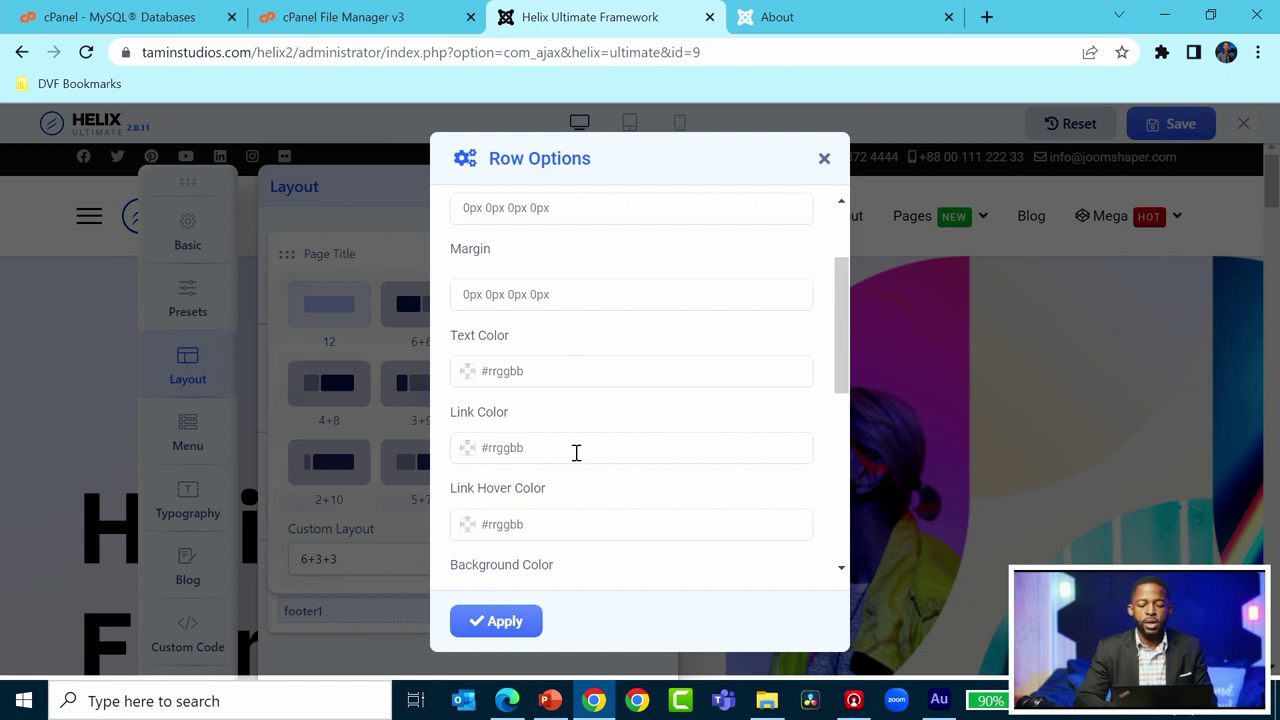
{"action": "scroll", "coordinate": [600, 492], "scroll_direction": "down", "scroll_amount": 2}
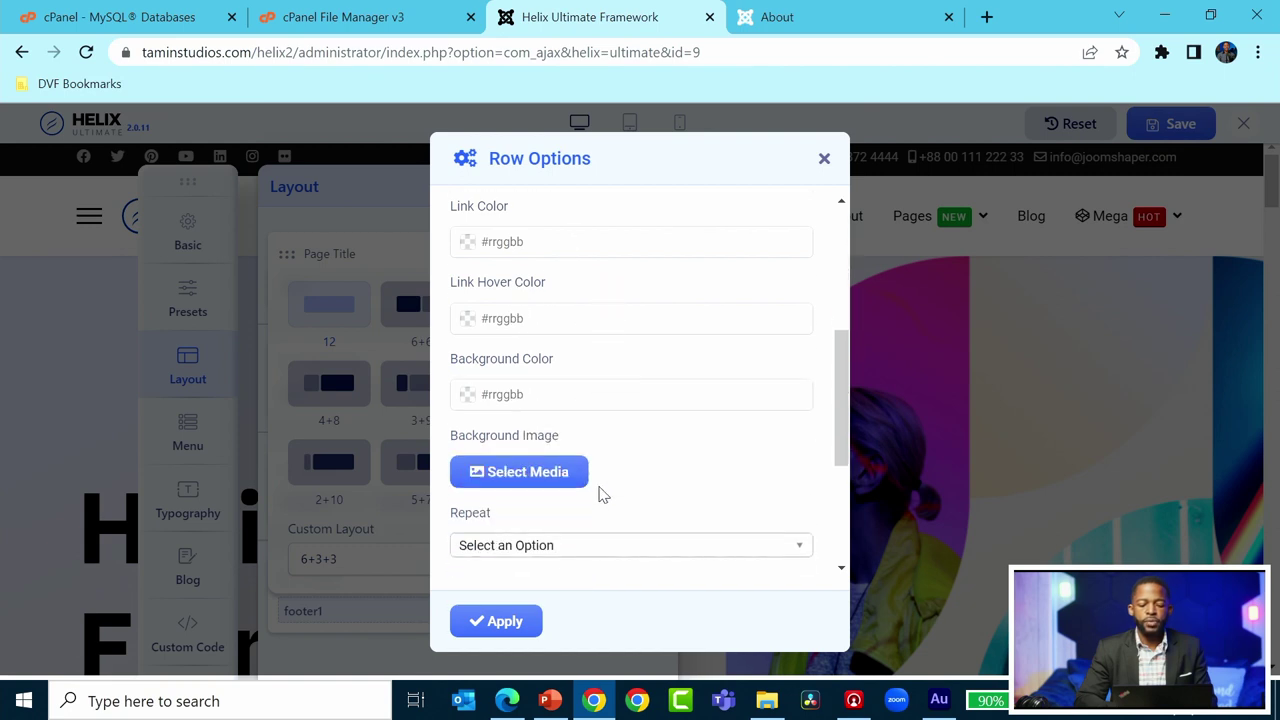
{"action": "left_click", "coordinate": [574, 393]}
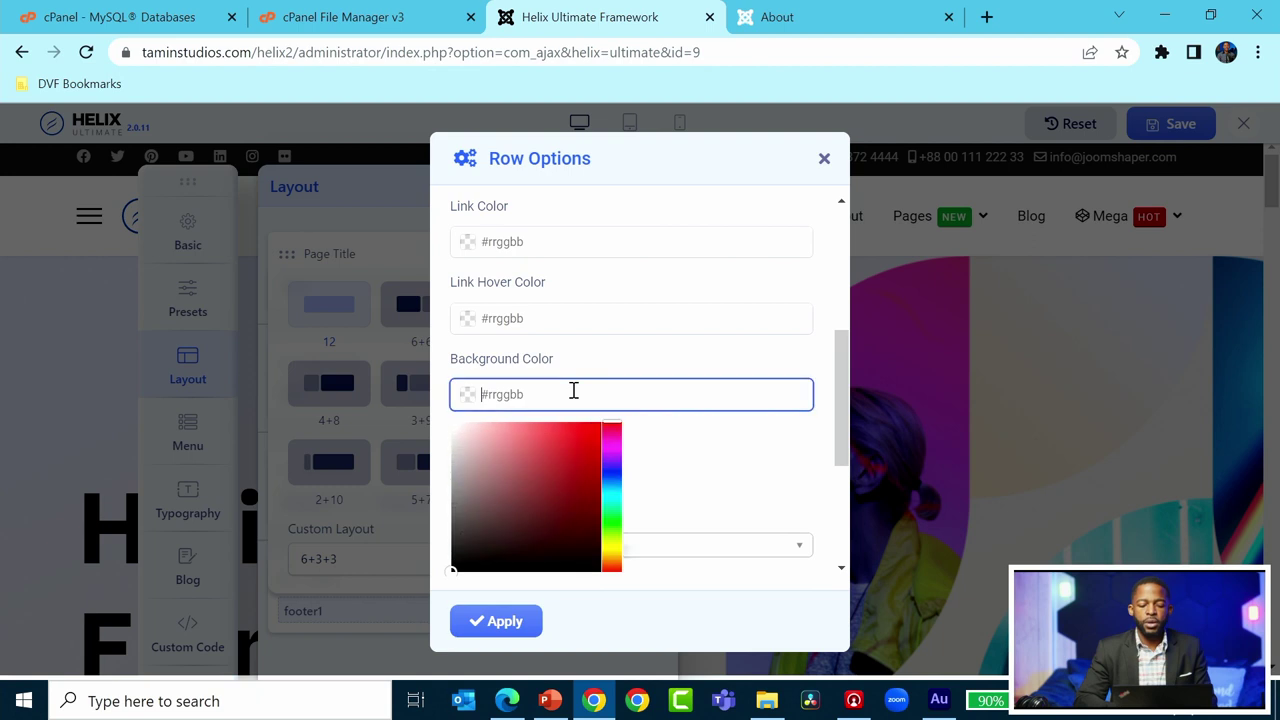
{"action": "left_click", "coordinate": [584, 457]}
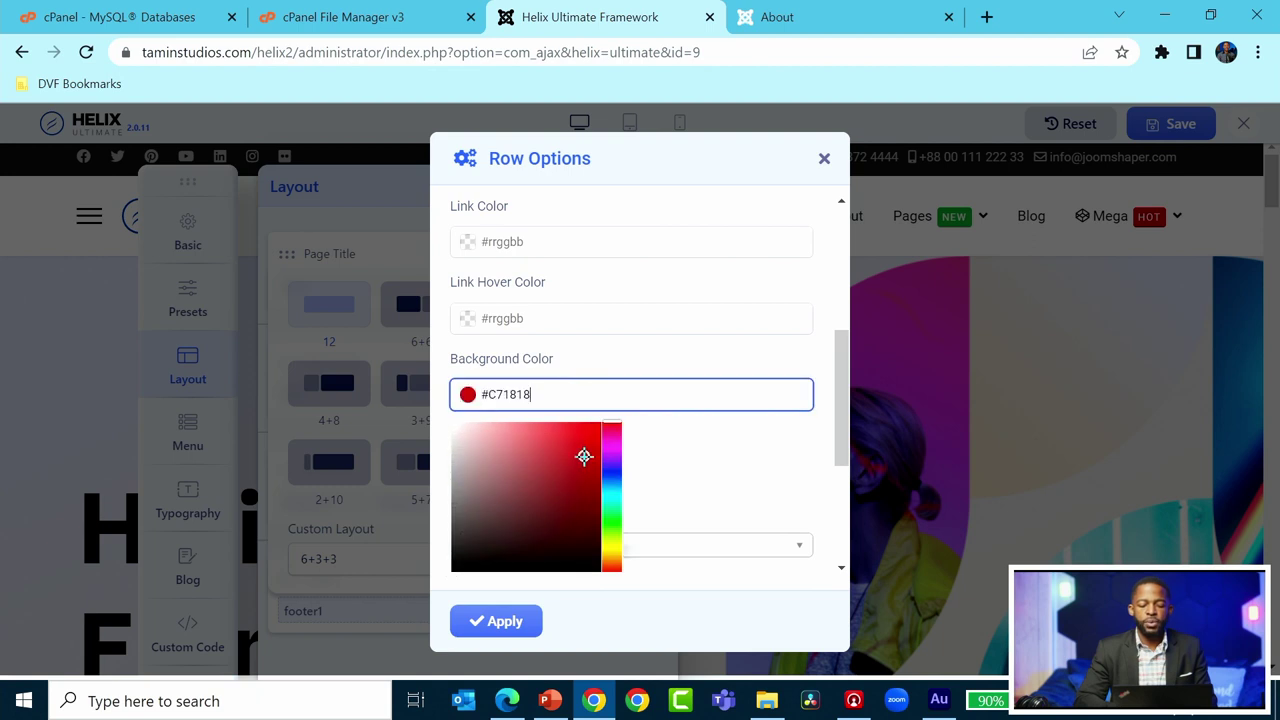
{"action": "left_click", "coordinate": [696, 505]}
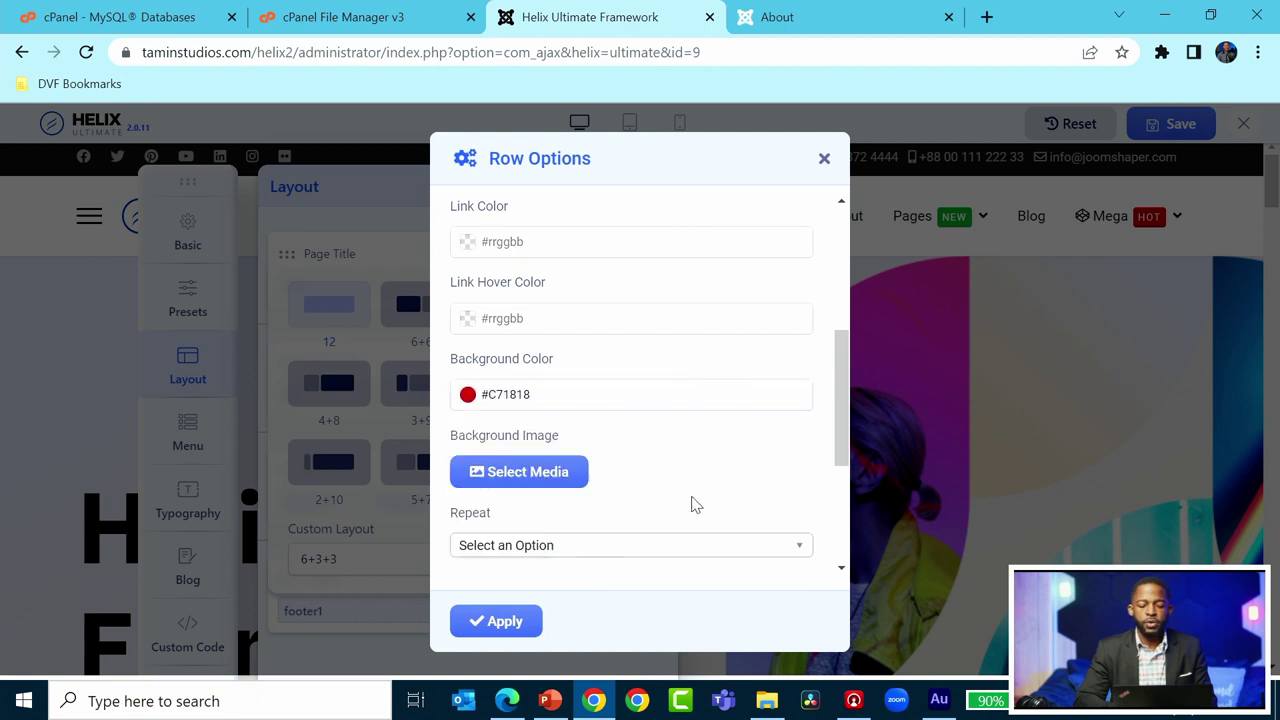
{"action": "left_click", "coordinate": [505, 621]}
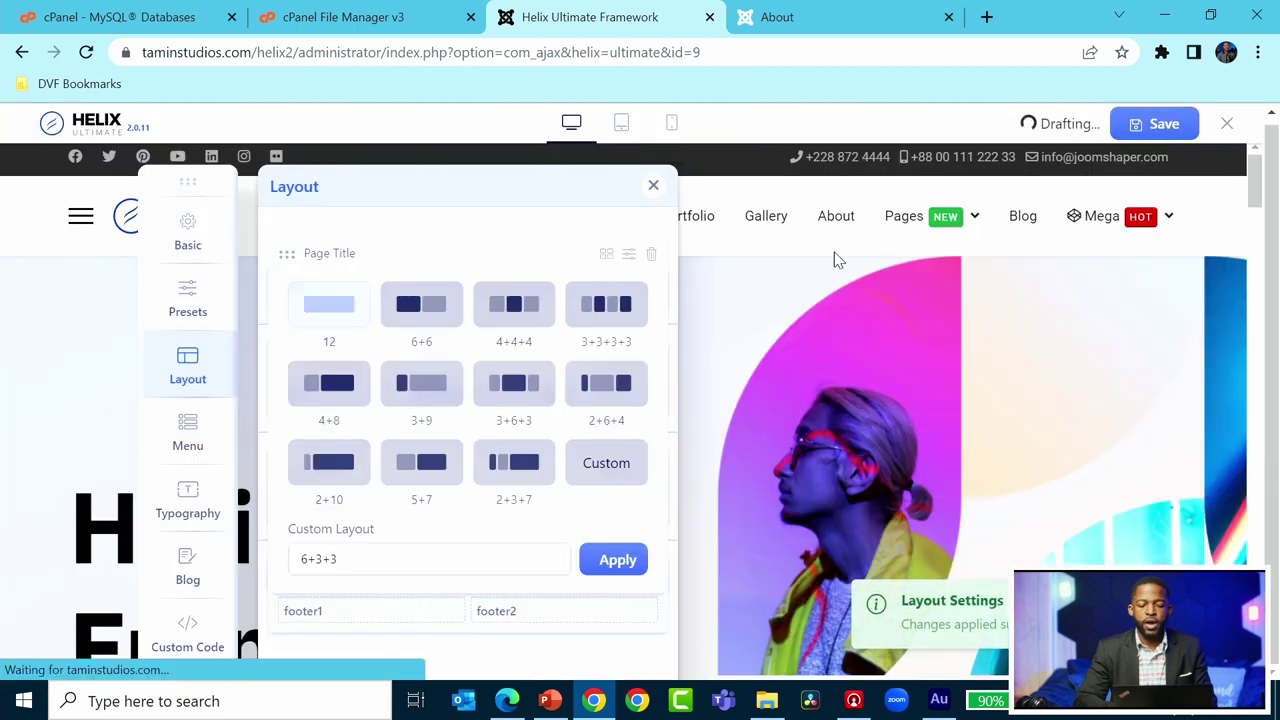
{"action": "left_click", "coordinate": [1143, 133]}
- Reload the About page to check its title banner, then return to the template layout
{"action": "left_click", "coordinate": [808, 24]}
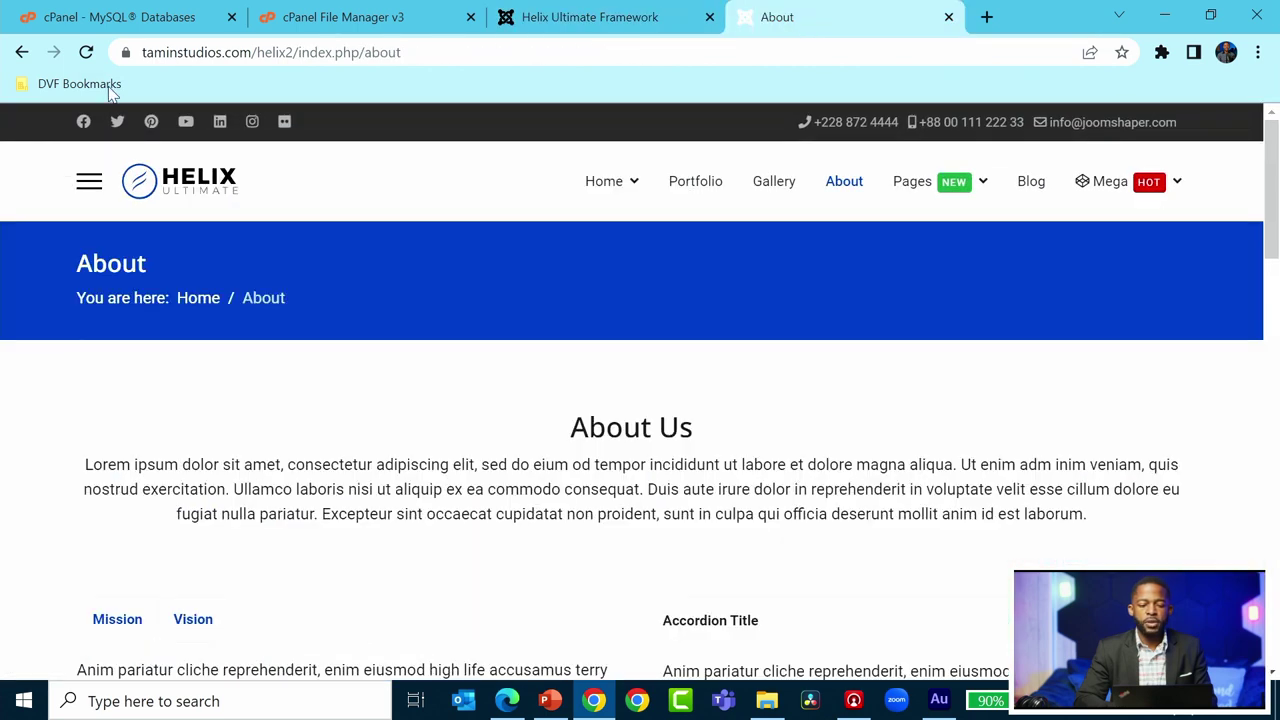
{"action": "left_click", "coordinate": [85, 59]}
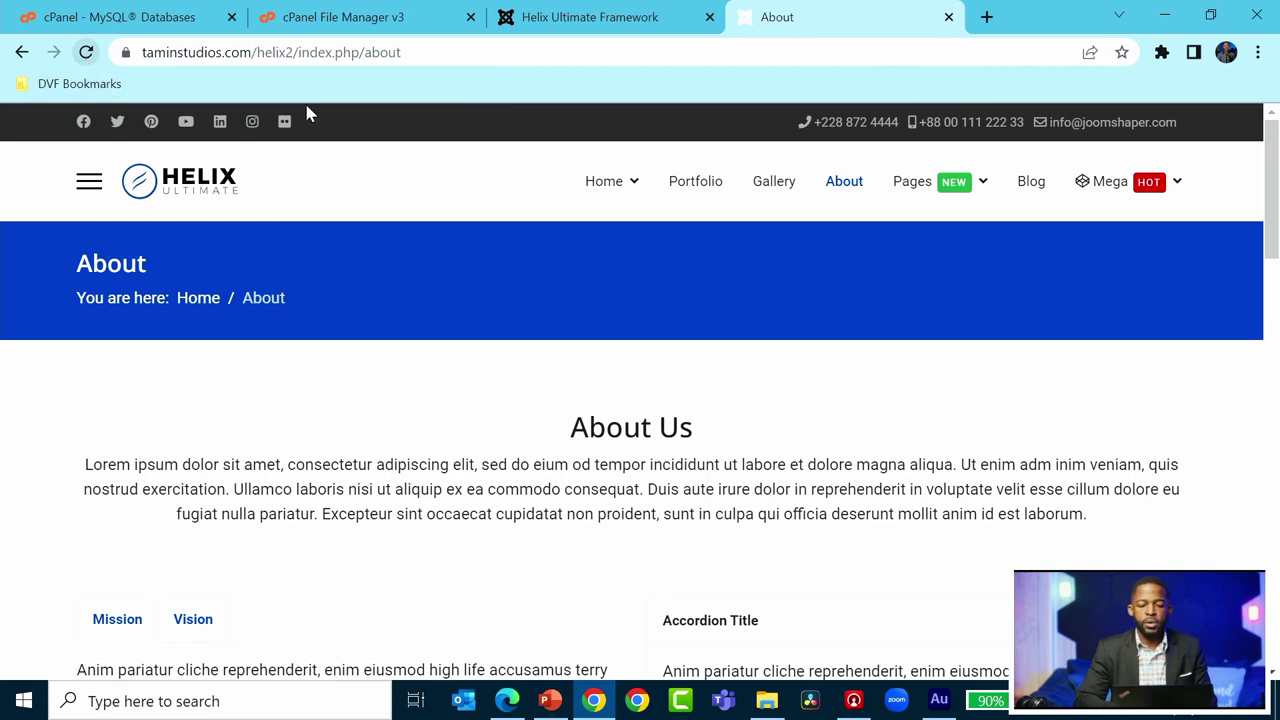
{"action": "left_click", "coordinate": [609, 28]}
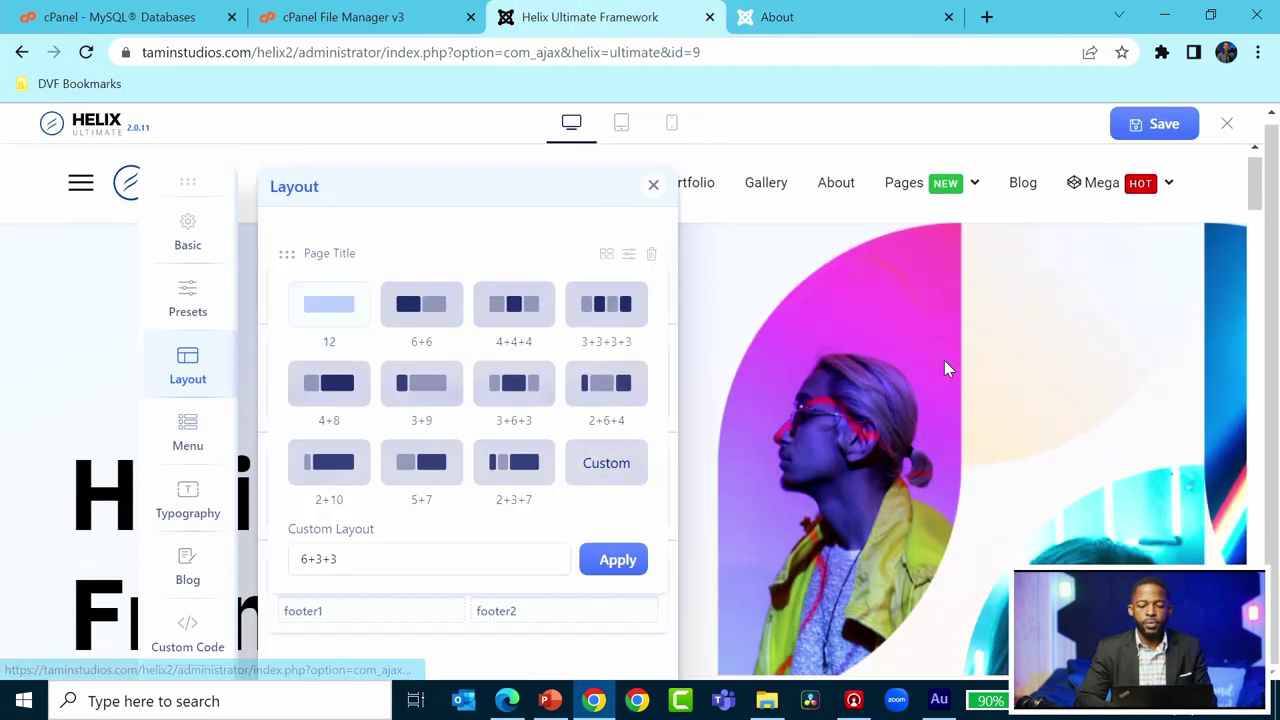
- Reopen the Page Title row's options and review its responsive and style settings
{"action": "left_click", "coordinate": [629, 258]}
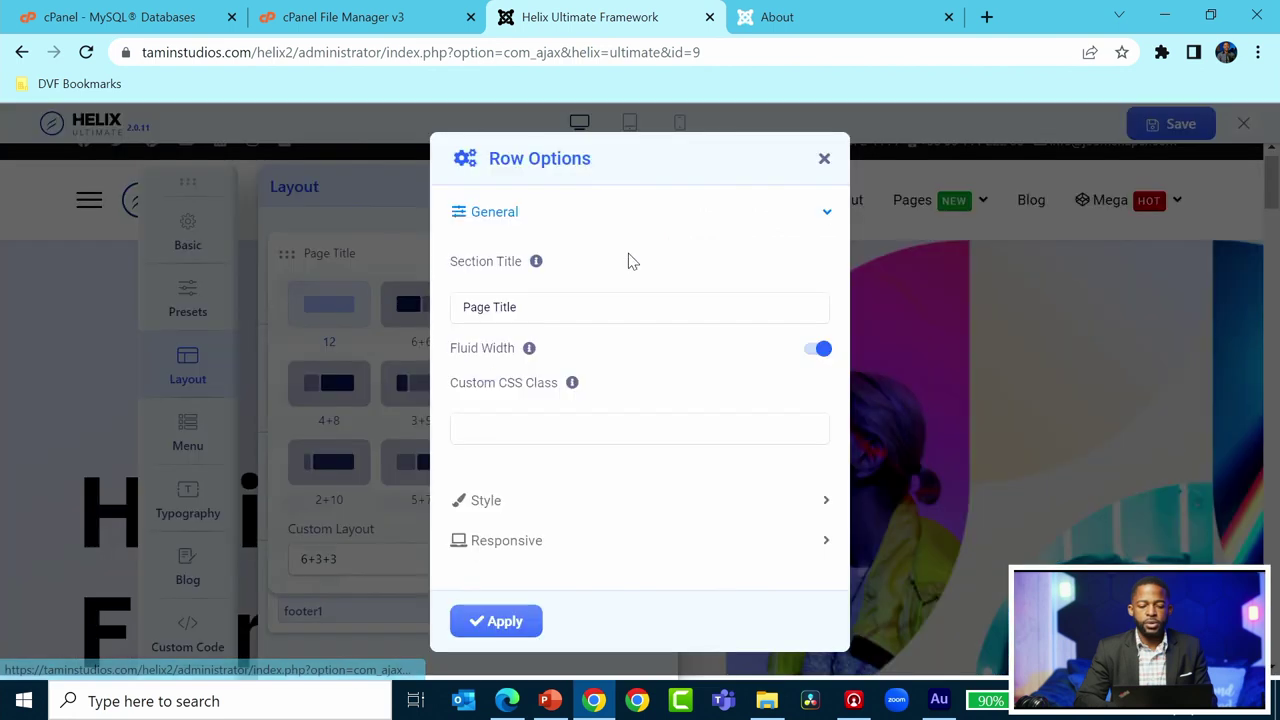
{"action": "left_click", "coordinate": [650, 541]}
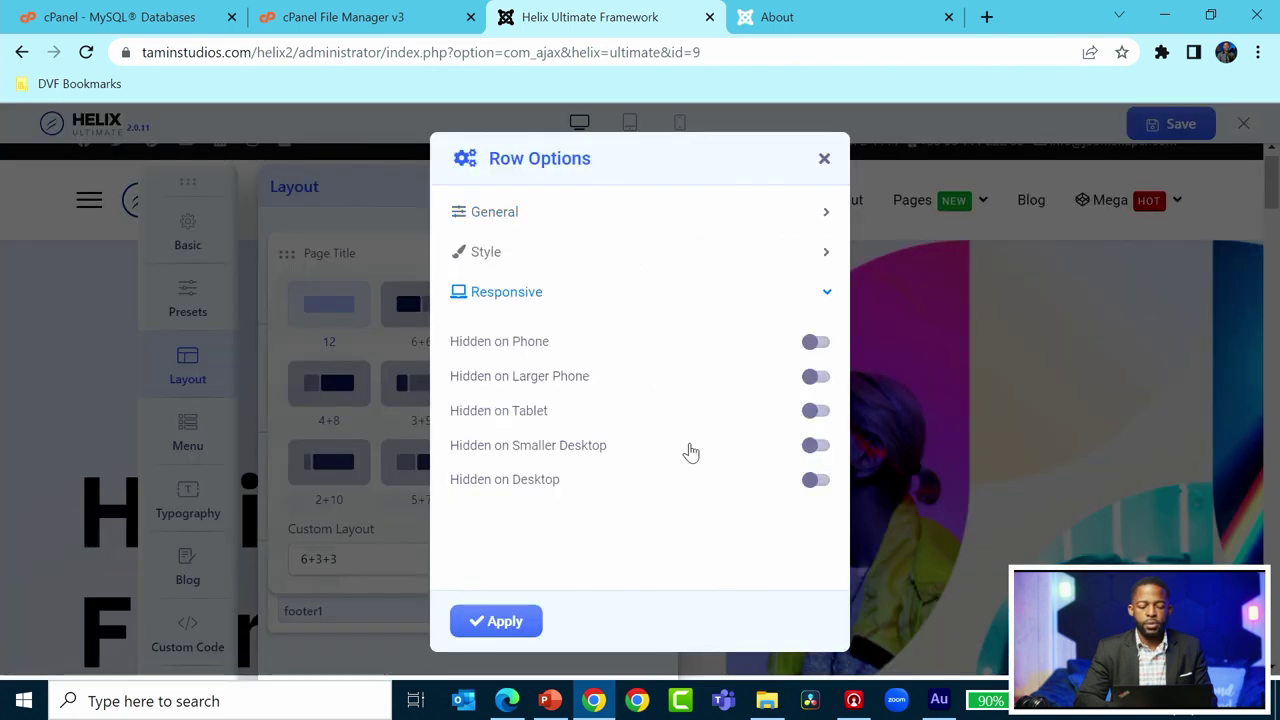
{"action": "left_click", "coordinate": [586, 251]}
{"action": "scroll", "coordinate": [645, 490], "scroll_direction": "down", "scroll_amount": 3}
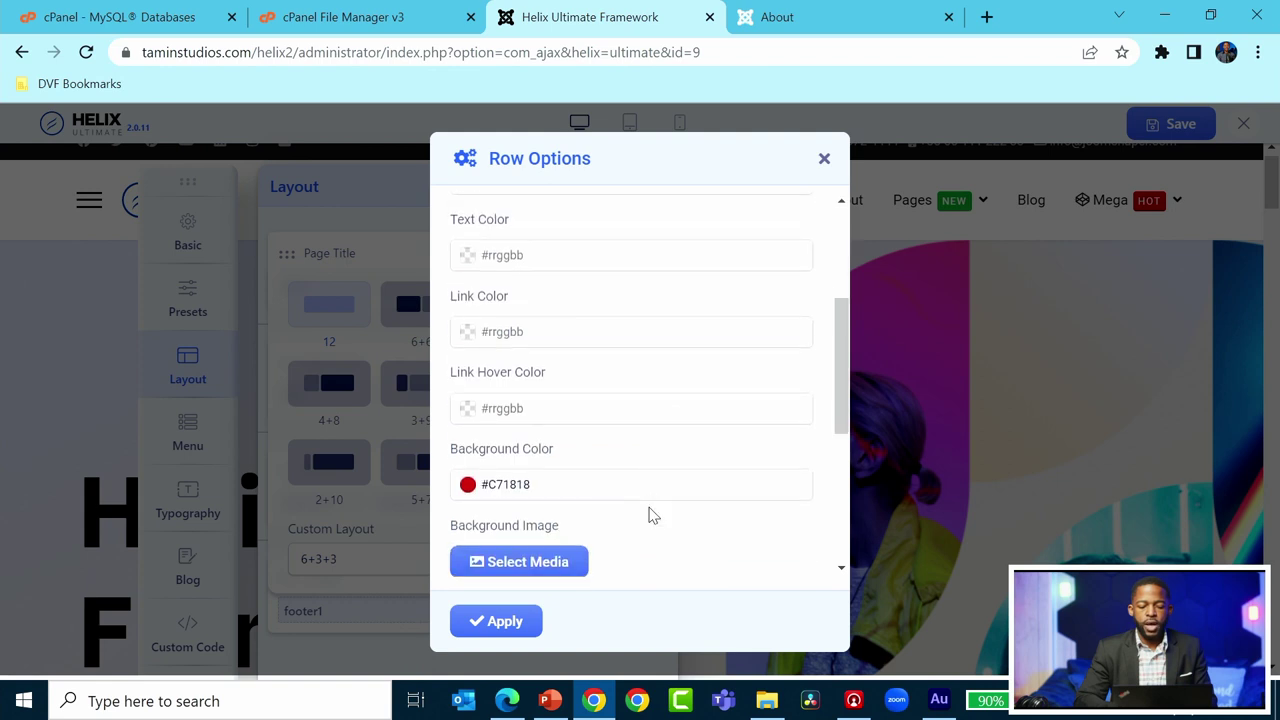
{"action": "scroll", "coordinate": [650, 515], "scroll_direction": "down", "scroll_amount": 4}
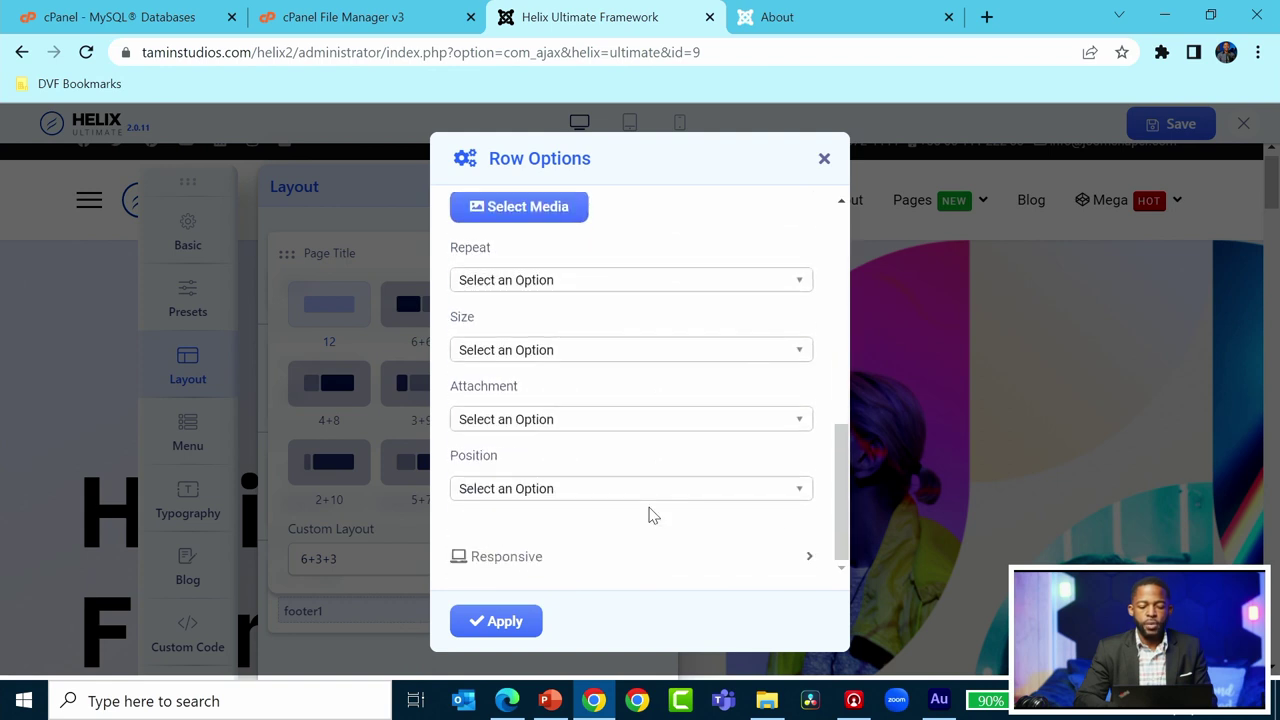
{"action": "scroll", "coordinate": [650, 515], "scroll_direction": "up", "scroll_amount": 2}
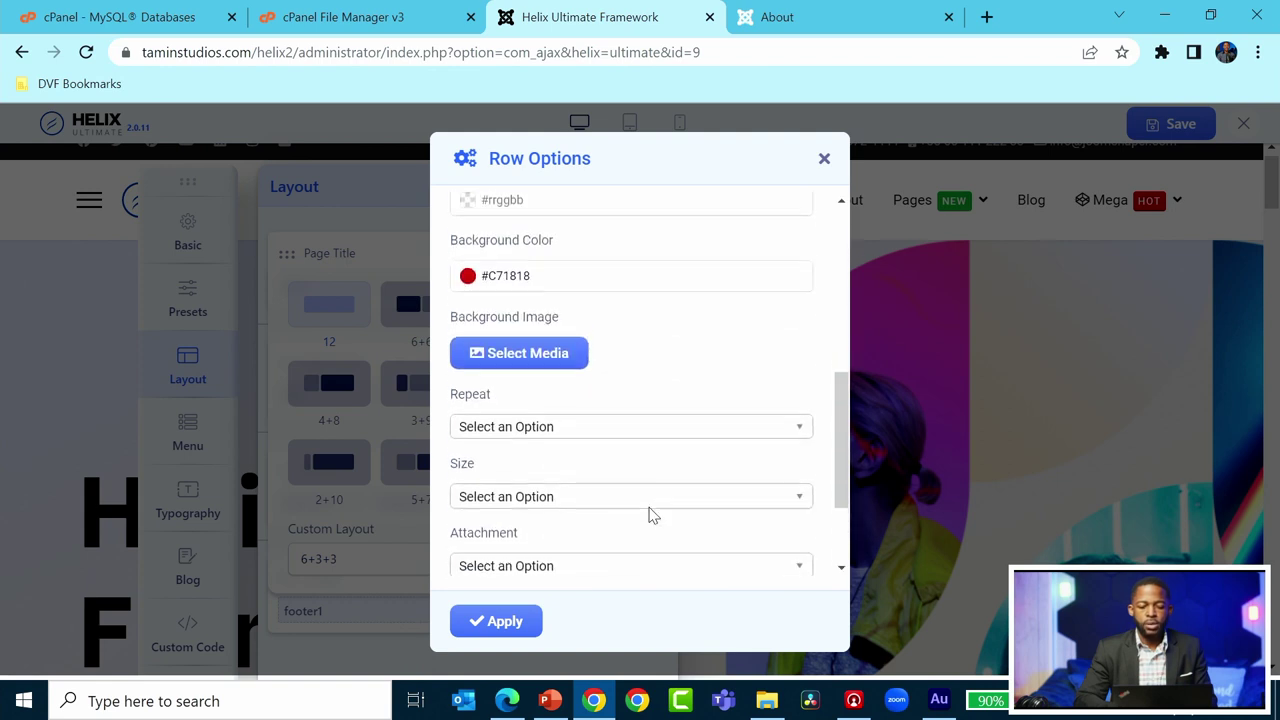
- Look at the About page's title banner and return to the Page Title row's style options
{"action": "left_click", "coordinate": [845, 22]}
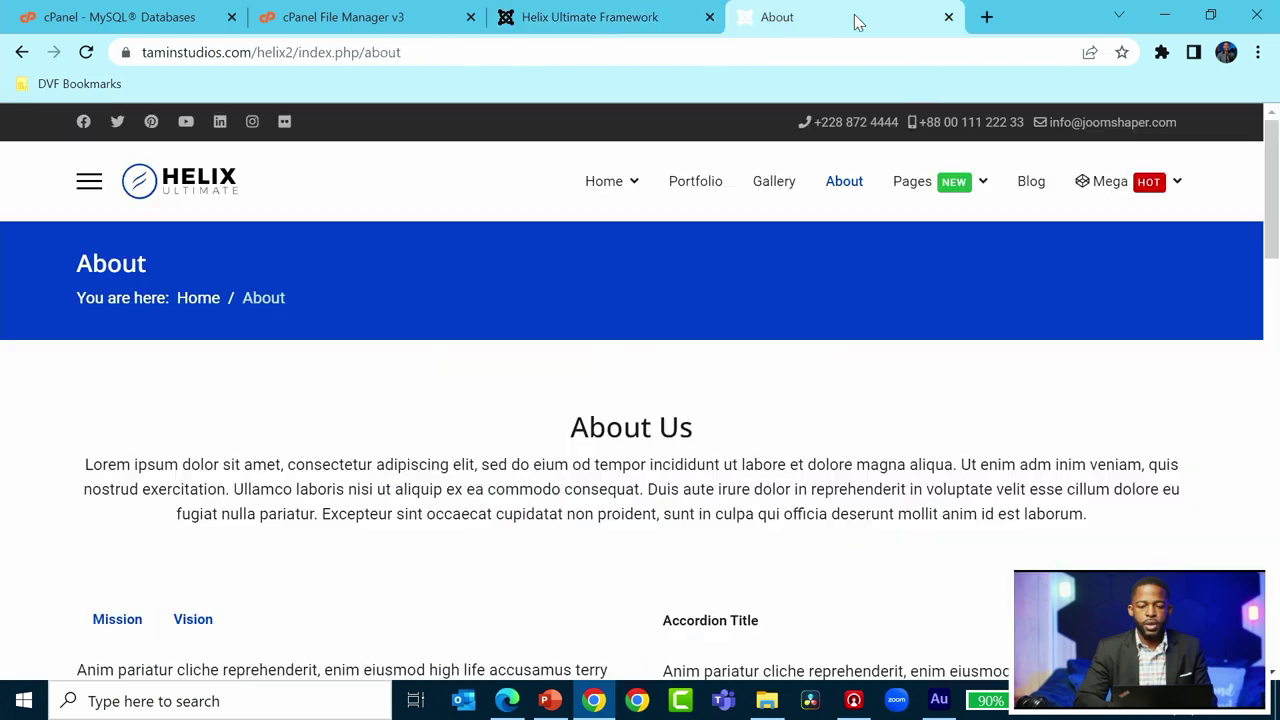
{"action": "left_click", "coordinate": [624, 26]}
{"action": "left_click", "coordinate": [778, 22]}
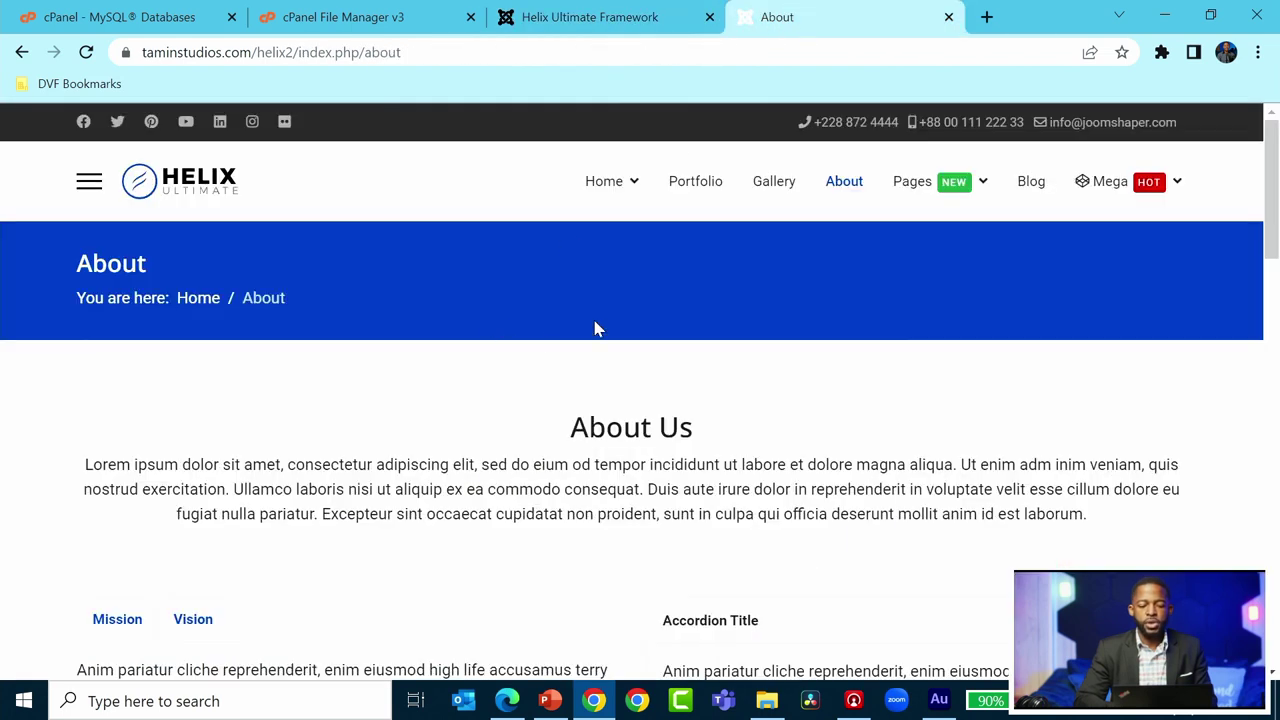
{"action": "left_click_drag", "start_coordinate": [620, 22], "coordinate": [631, 391]}
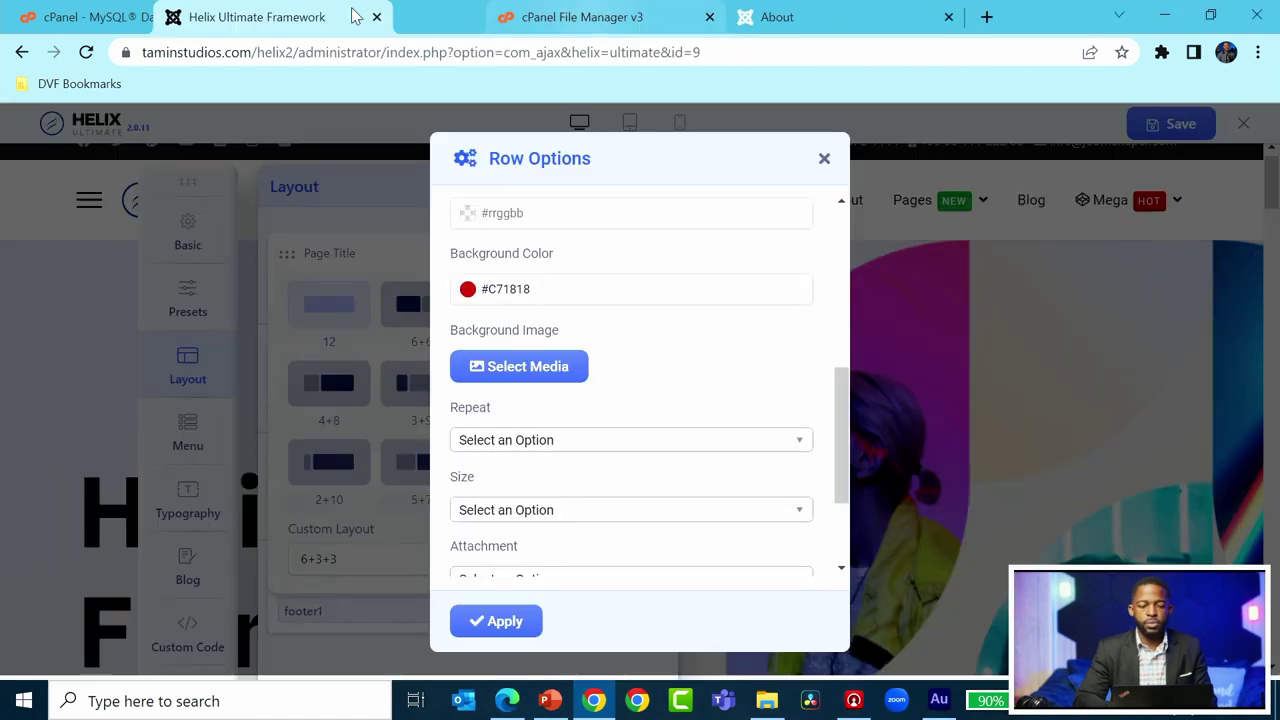
{"action": "left_click_drag", "start_coordinate": [352, 16], "coordinate": [555, 20]}
- Review the Page Title row's background and responsive visibility options, comparing them with the About page's banner
{"action": "left_click", "coordinate": [557, 289]}
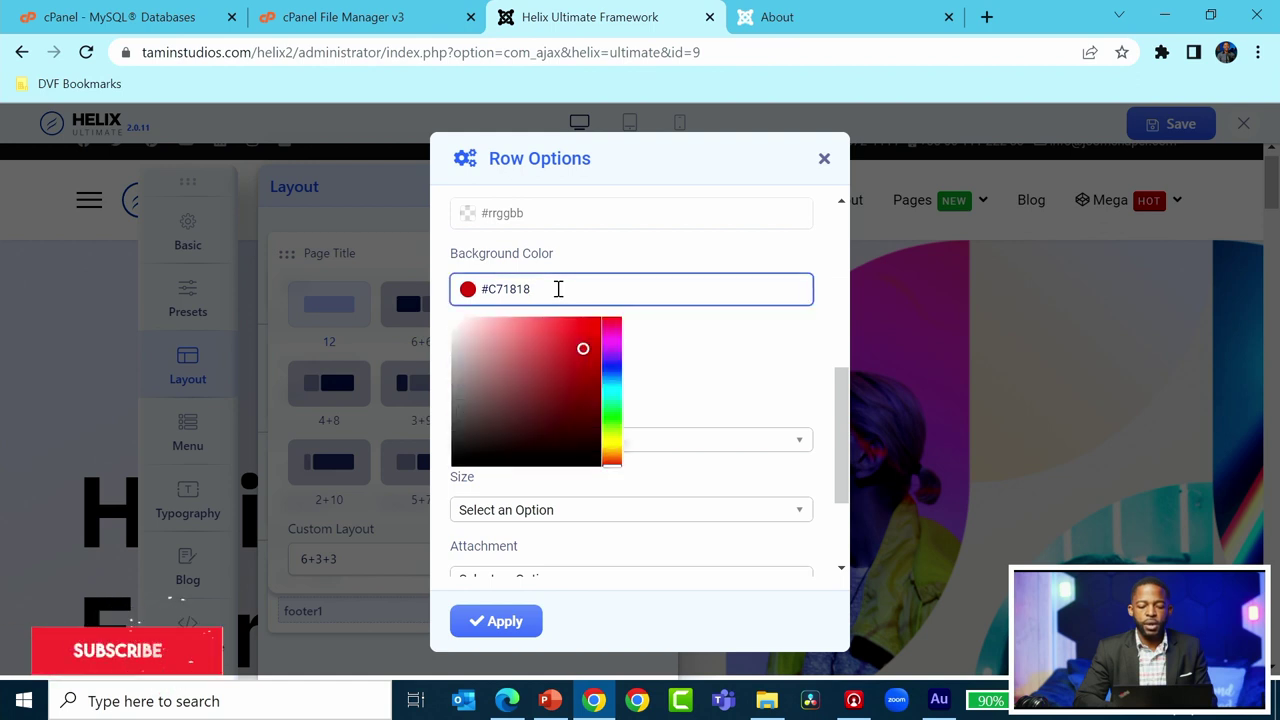
{"action": "left_click", "coordinate": [680, 369]}
{"action": "scroll", "coordinate": [683, 369], "scroll_direction": "down", "scroll_amount": 1}
{"action": "scroll", "coordinate": [683, 369], "scroll_direction": "down", "scroll_amount": 1}
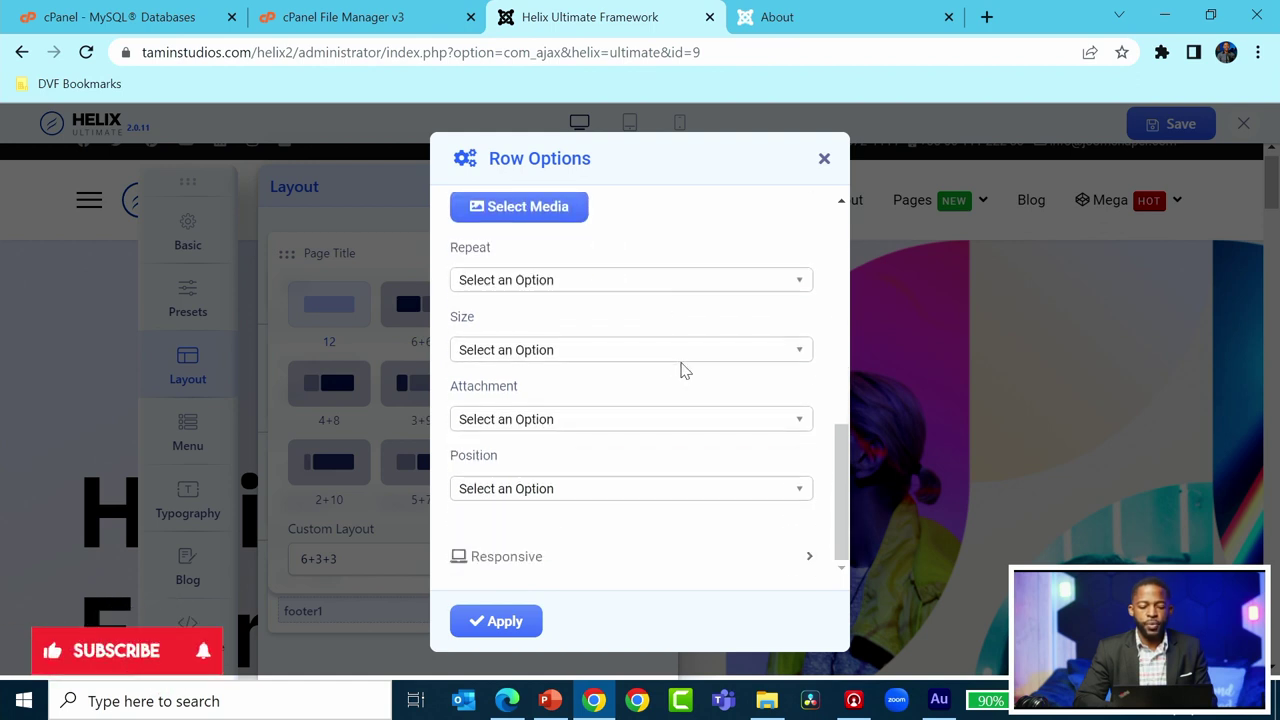
{"action": "left_click", "coordinate": [697, 578]}
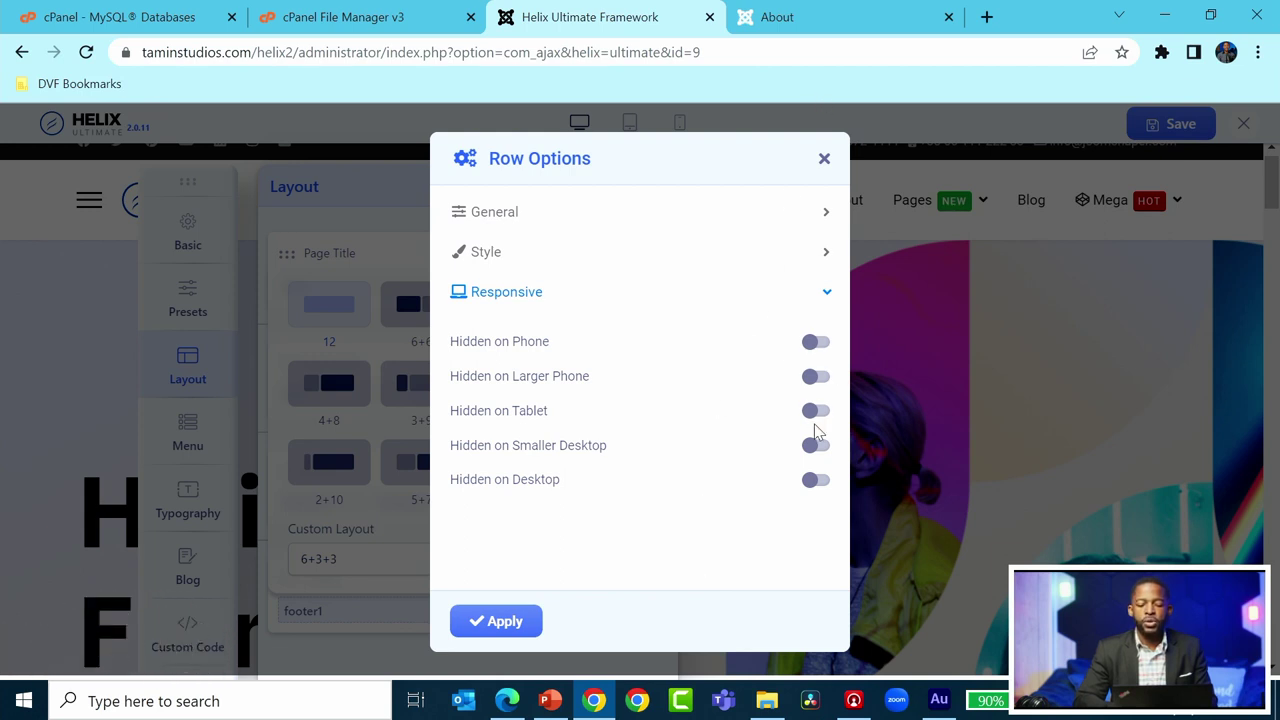
{"action": "left_click", "coordinate": [810, 24]}
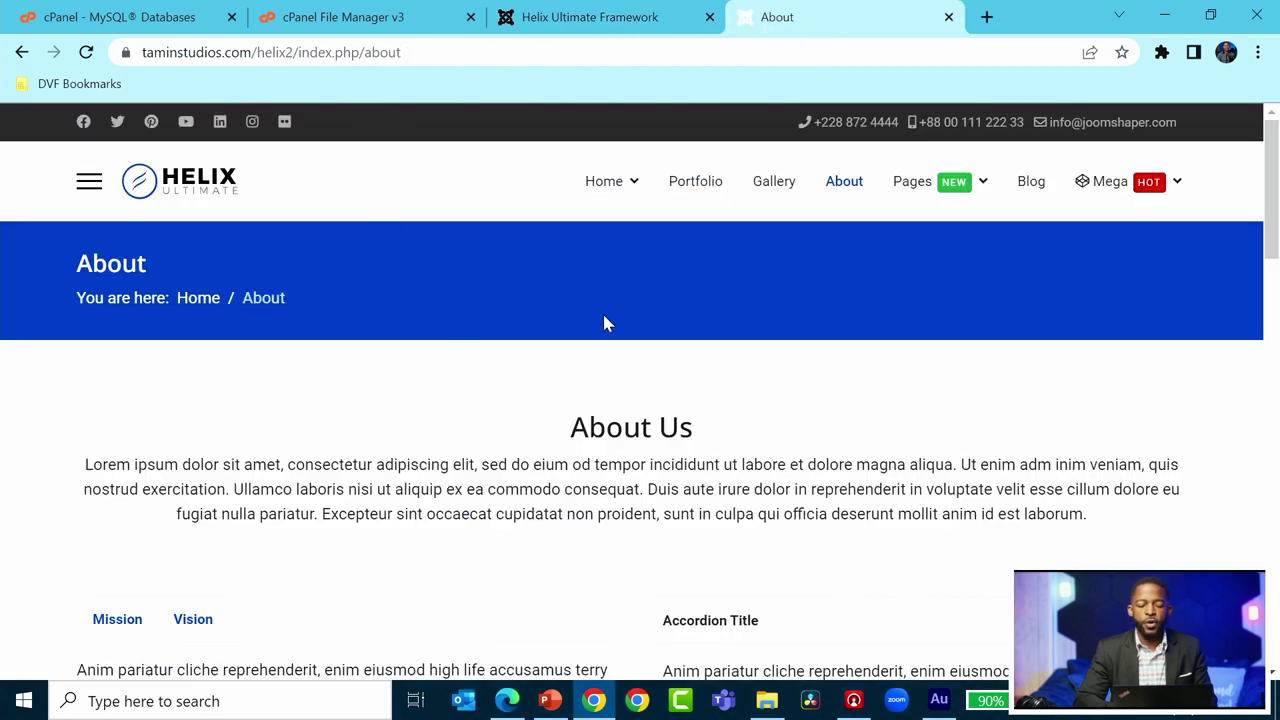
{"action": "left_click", "coordinate": [625, 20]}
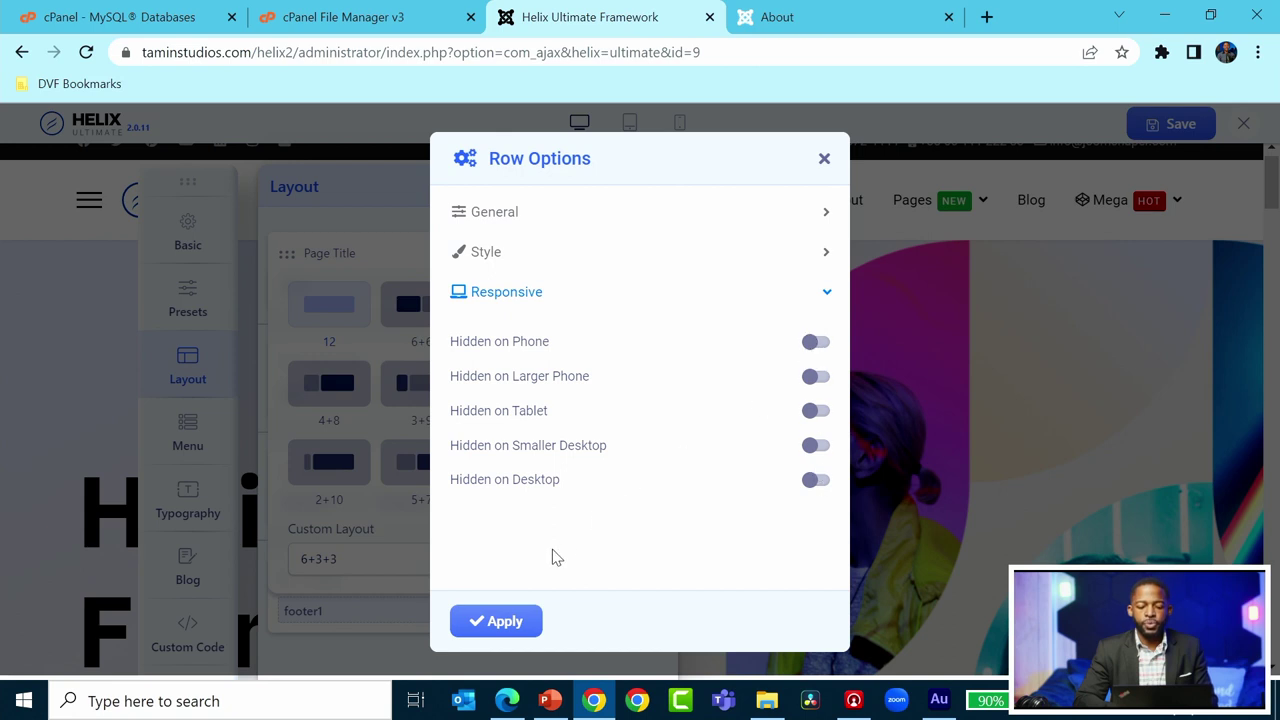
- Apply the Page Title row's options, choose the single-column 12 layout and save the template
{"action": "left_click", "coordinate": [505, 622]}
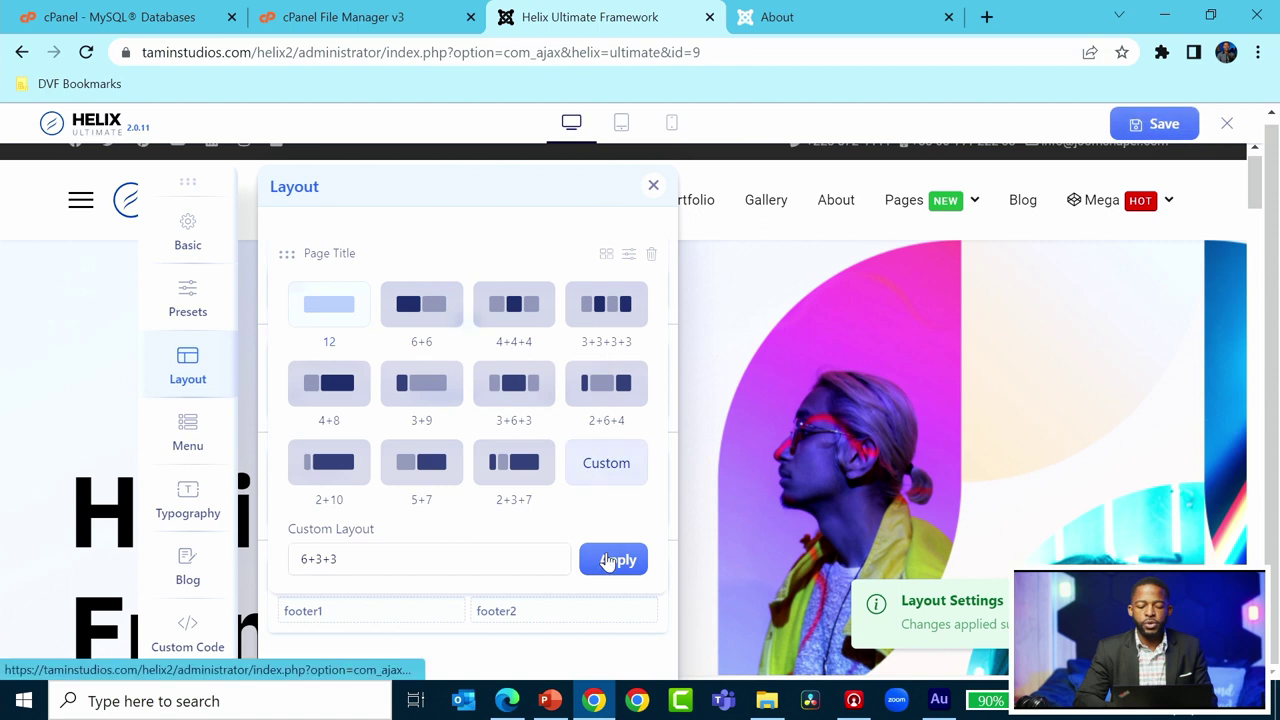
{"action": "left_click", "coordinate": [300, 297]}
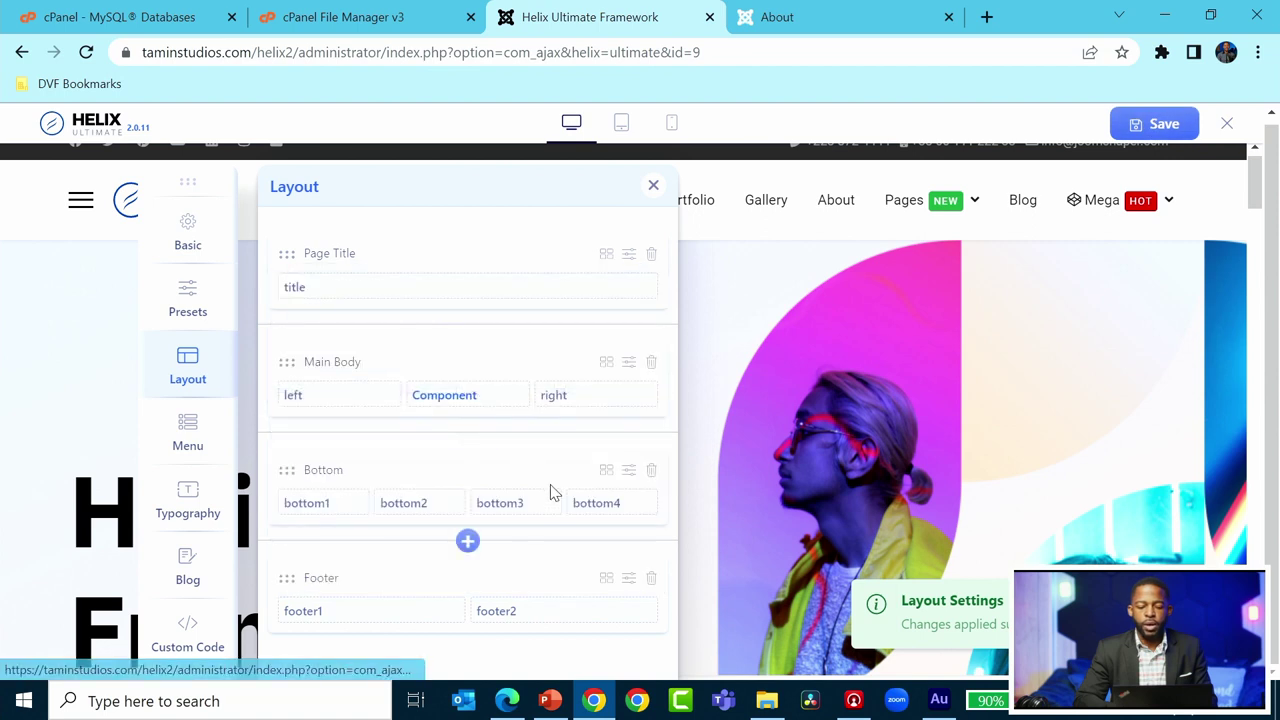
{"action": "left_click", "coordinate": [1163, 130]}
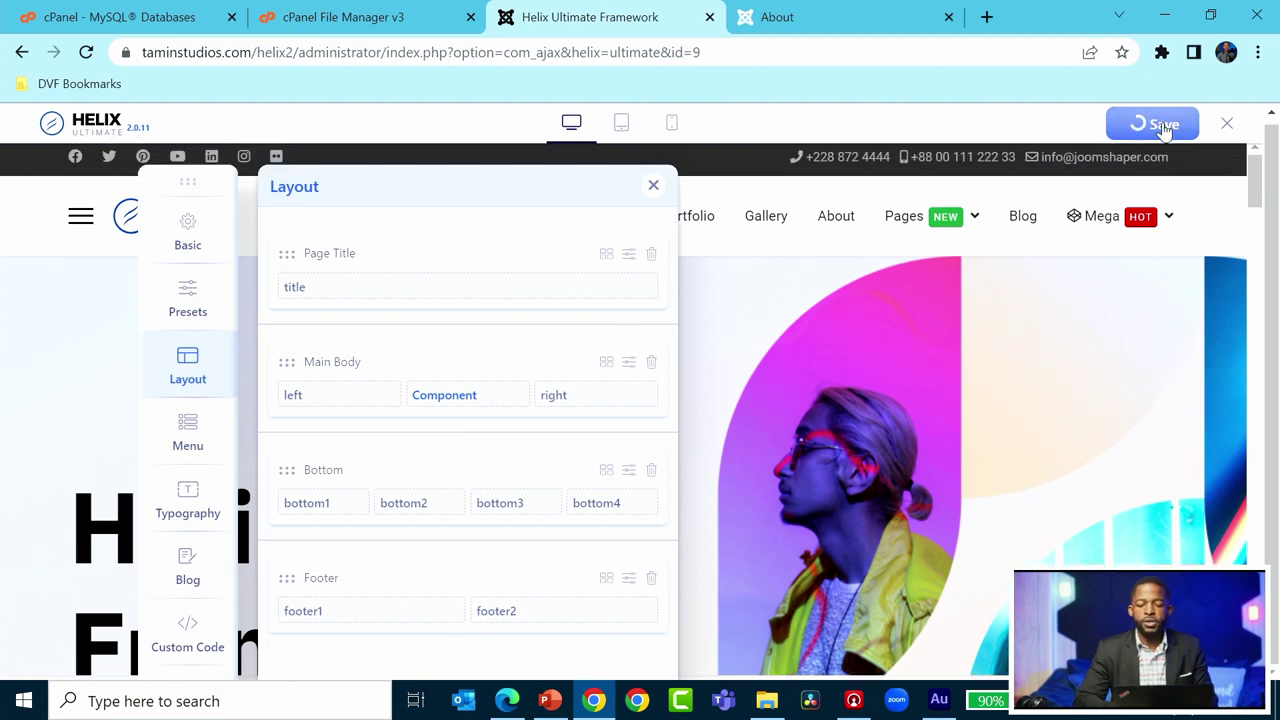
- Reload the About page to check the saved changes and return to the template layout
{"action": "left_click", "coordinate": [802, 24]}
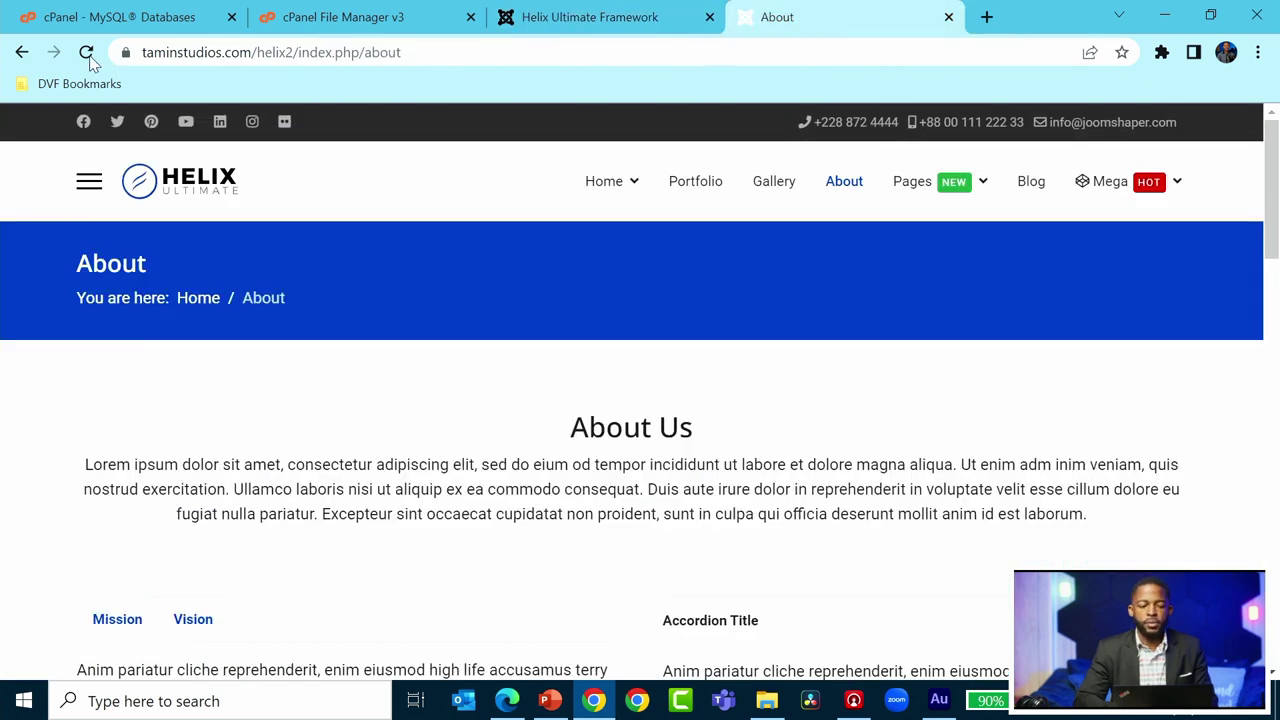
{"action": "left_click", "coordinate": [86, 53]}
{"action": "left_click", "coordinate": [625, 28]}
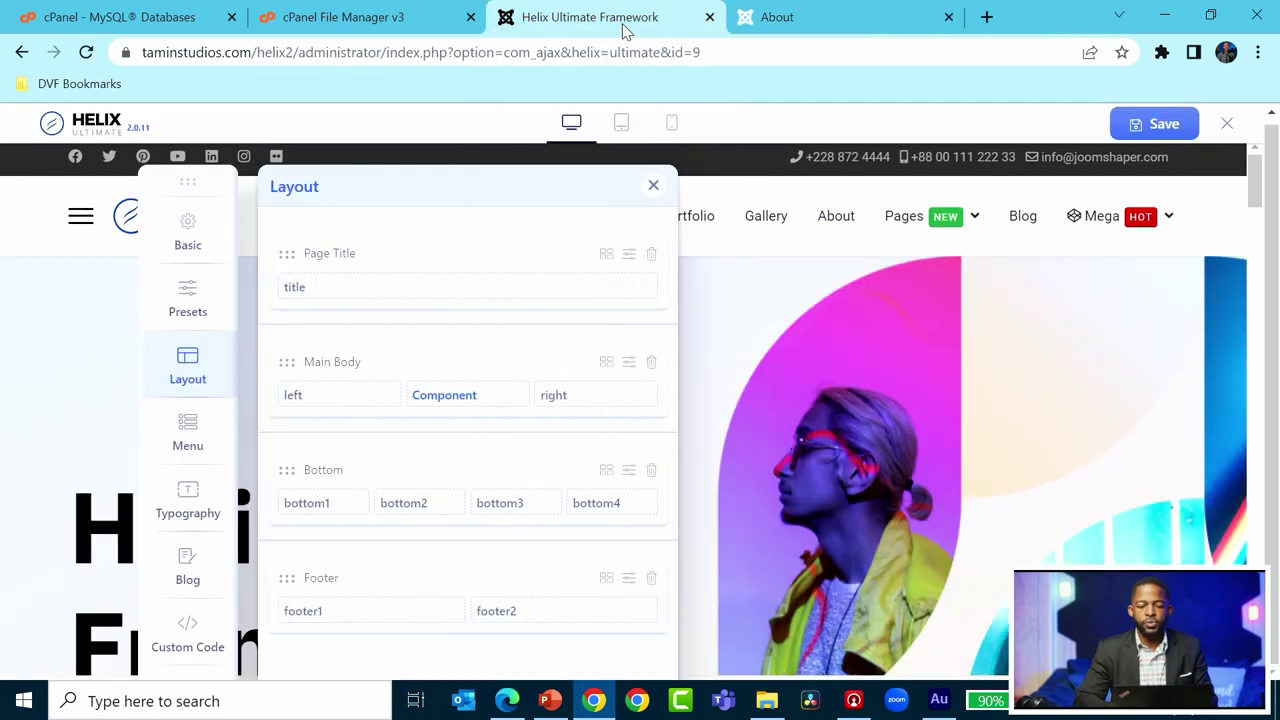
- Inspect the Page Title row's general options and the title column's general, grid and responsive options, leaving both dialogs without applying
{"action": "left_click", "coordinate": [628, 256]}
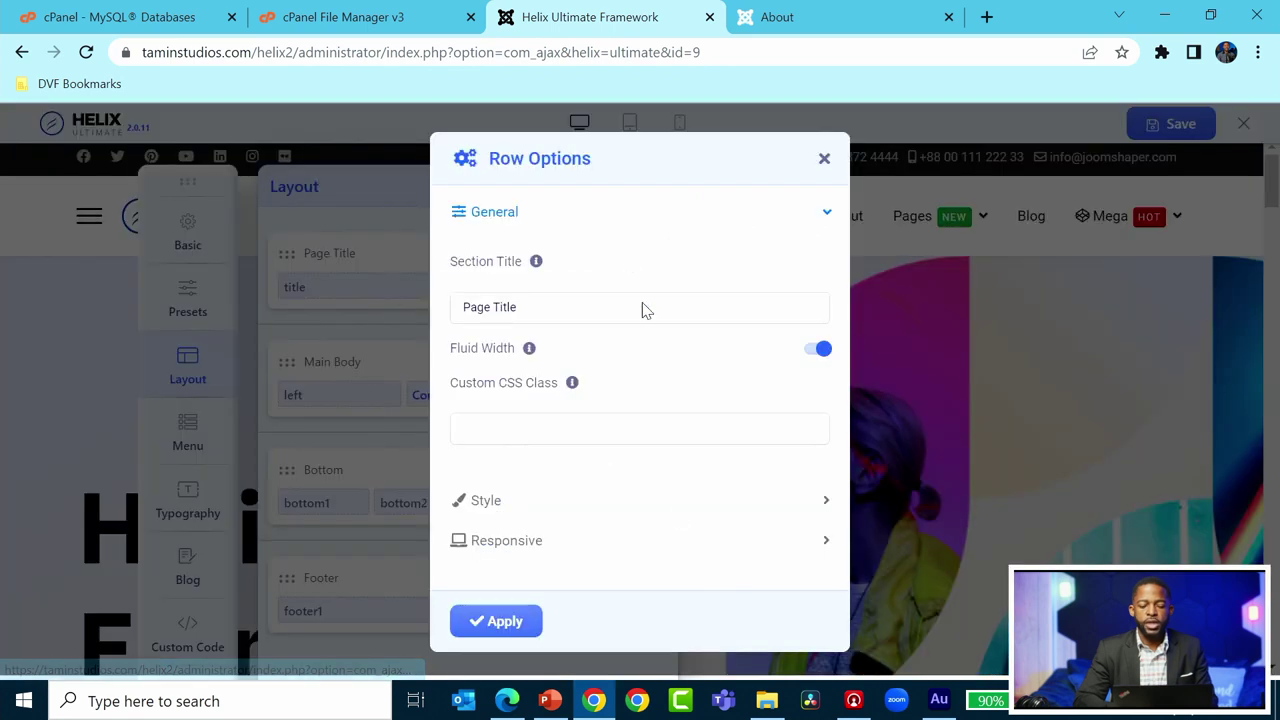
{"action": "left_click", "coordinate": [824, 158]}
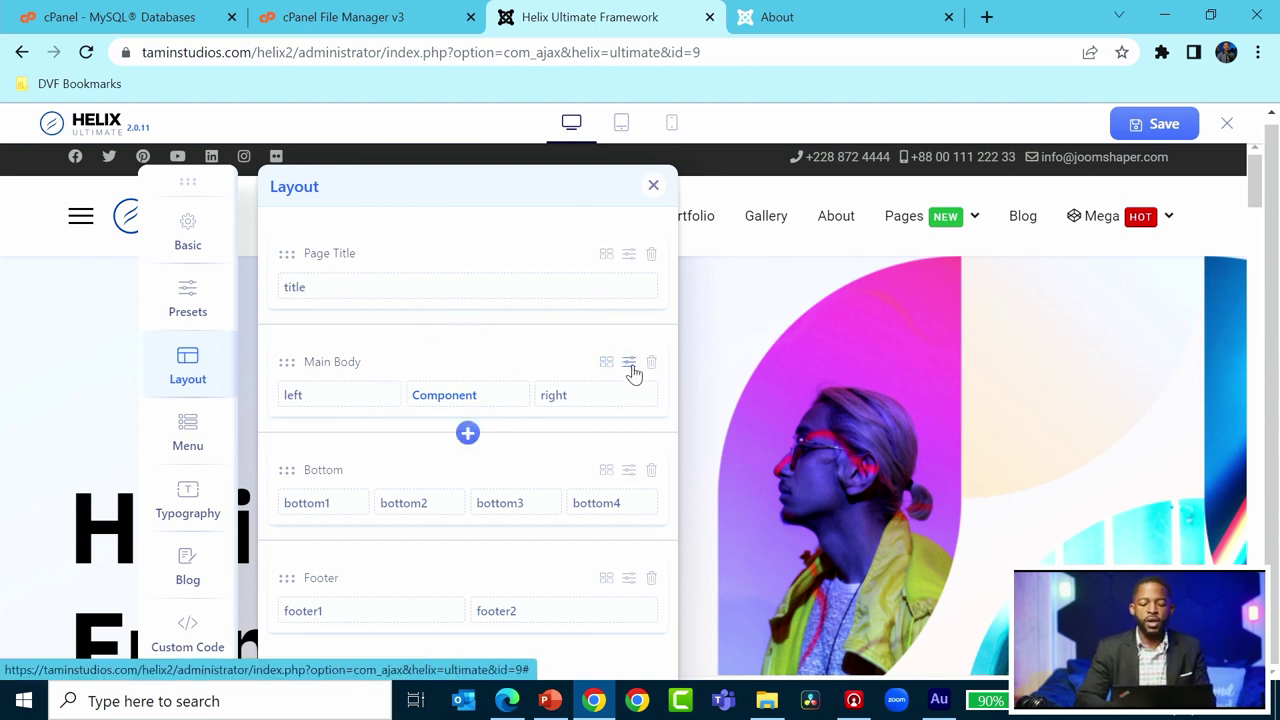
{"action": "left_click", "coordinate": [643, 289]}
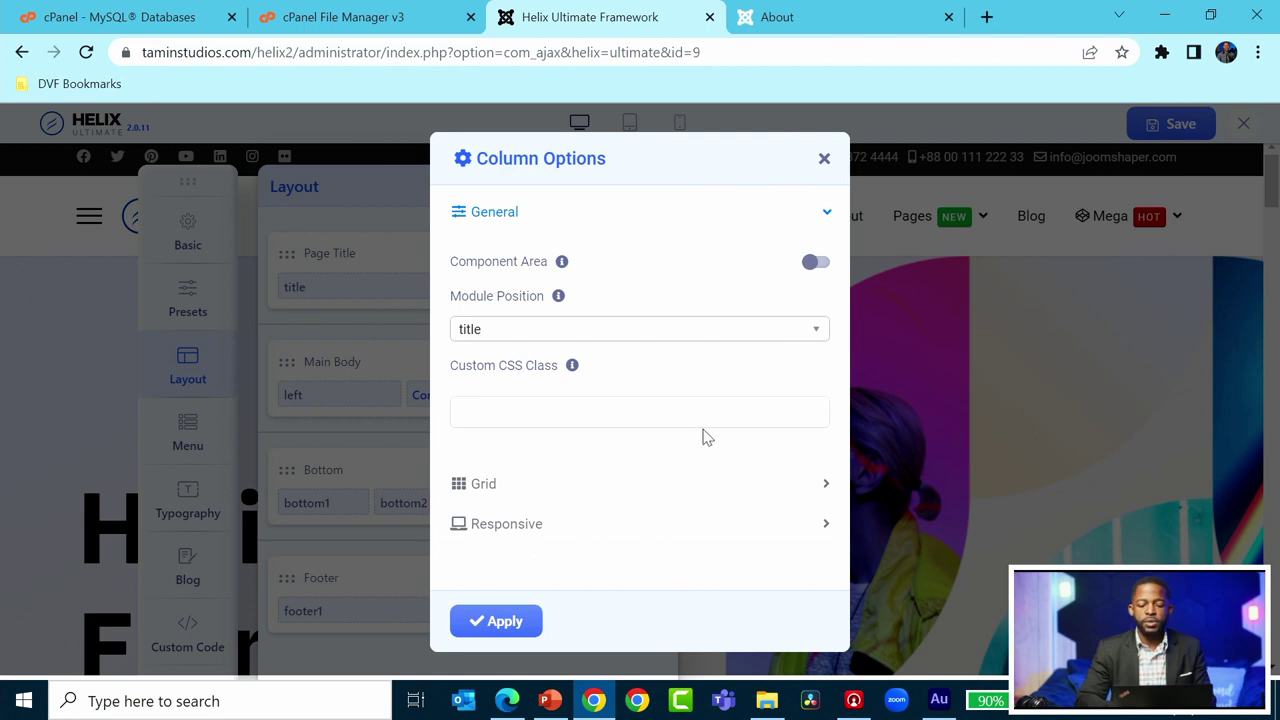
{"action": "left_click", "coordinate": [685, 495]}
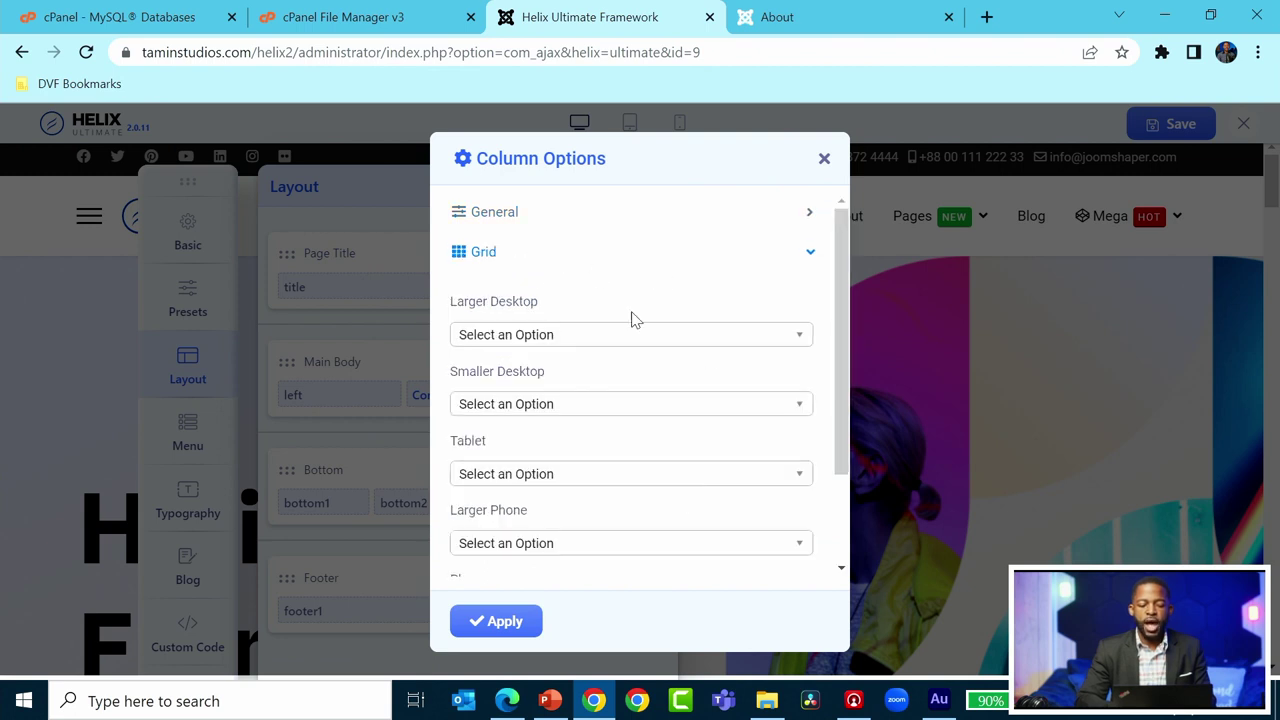
{"action": "left_click", "coordinate": [615, 340]}
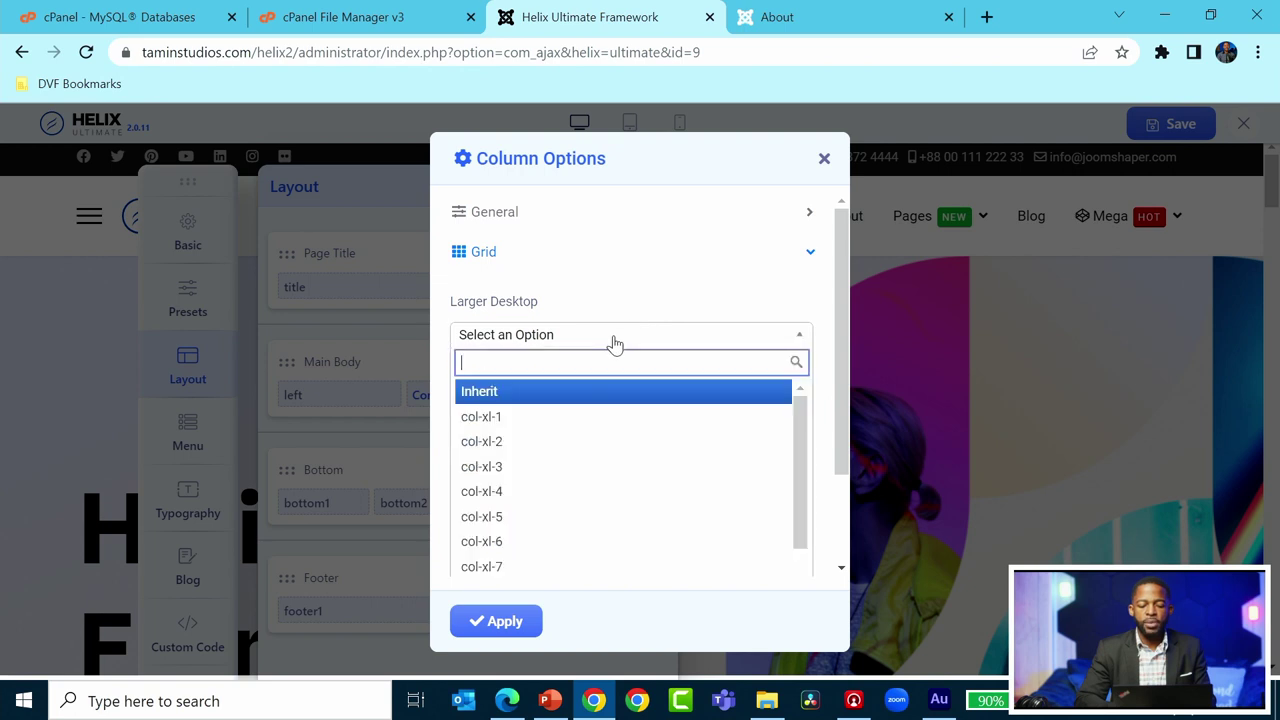
{"action": "left_click", "coordinate": [668, 300]}
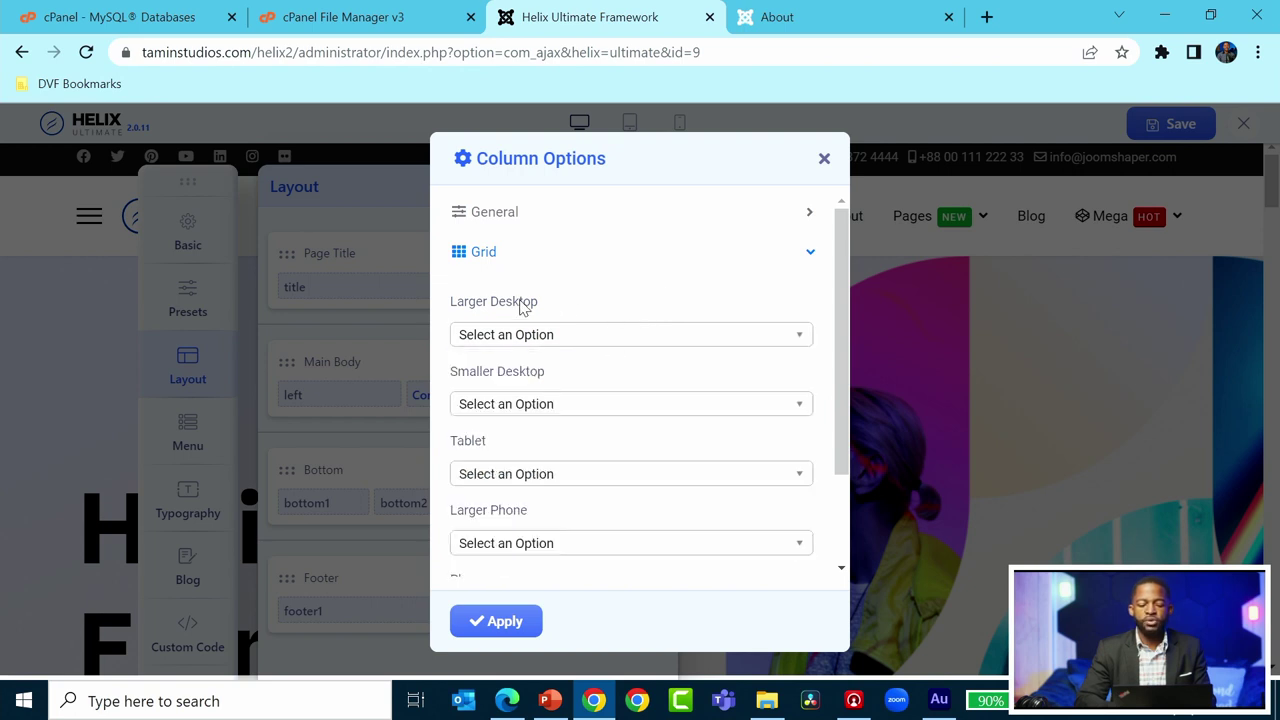
{"action": "scroll", "coordinate": [560, 543], "scroll_direction": "down", "scroll_amount": 2}
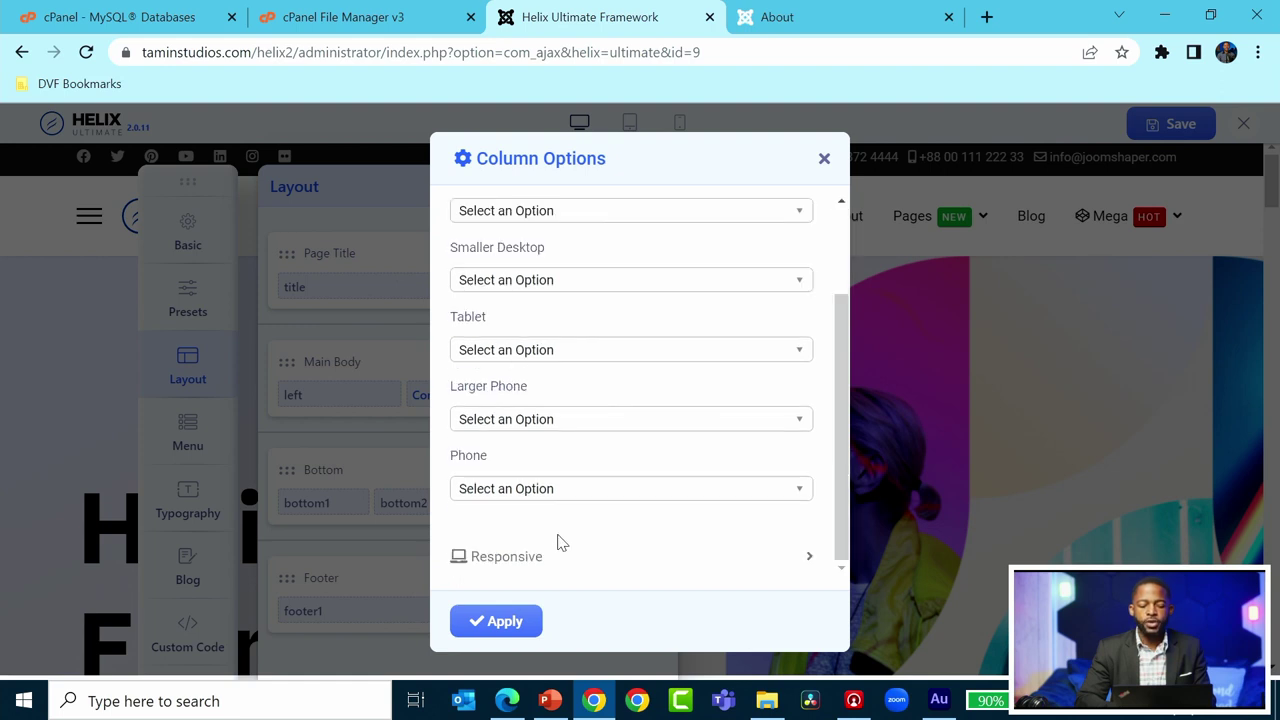
{"action": "left_click", "coordinate": [506, 556]}
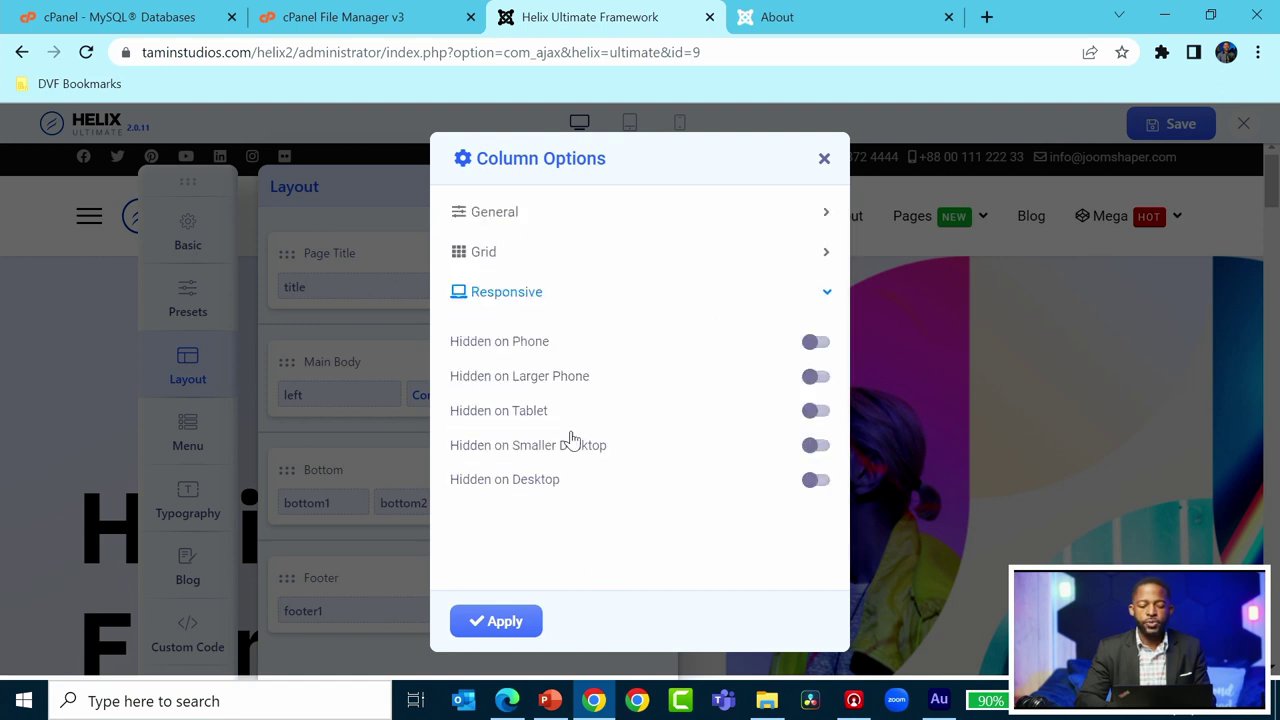
{"action": "left_click", "coordinate": [824, 162]}
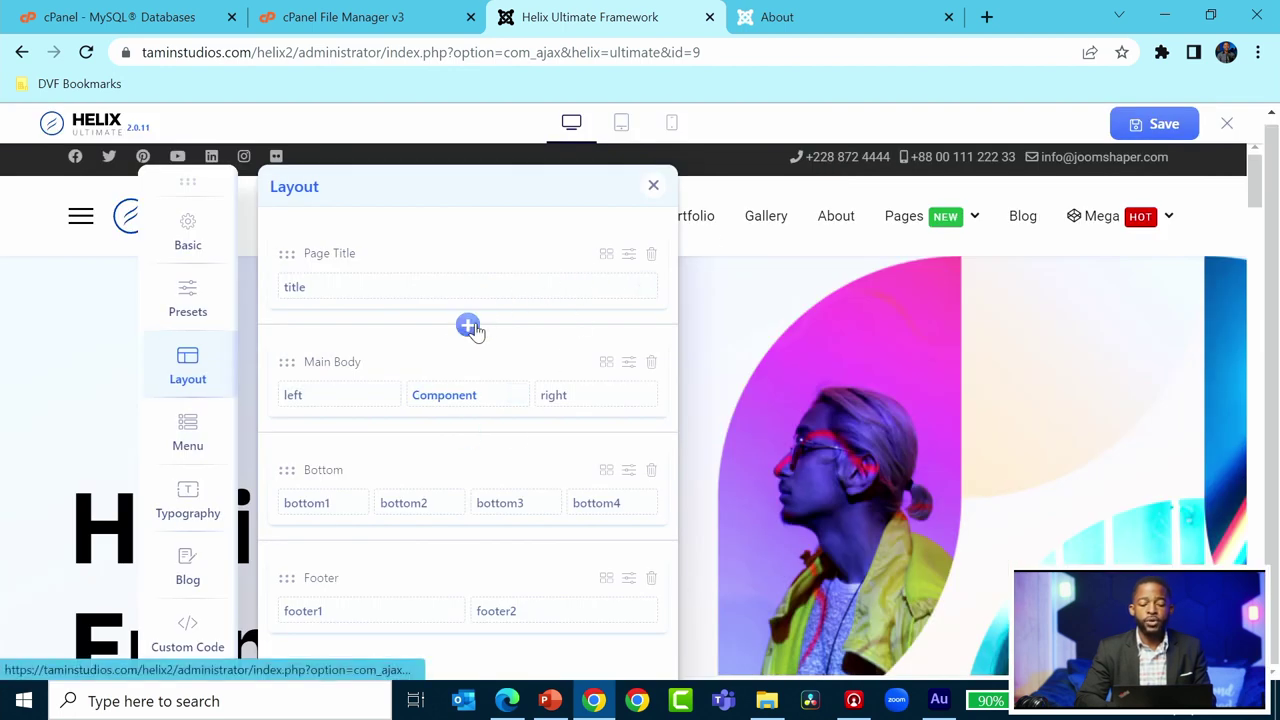
- Add a row between Page Title and Main Body with a 3+3+3+3 layout, and view its first column's options
{"action": "left_click", "coordinate": [468, 326]}
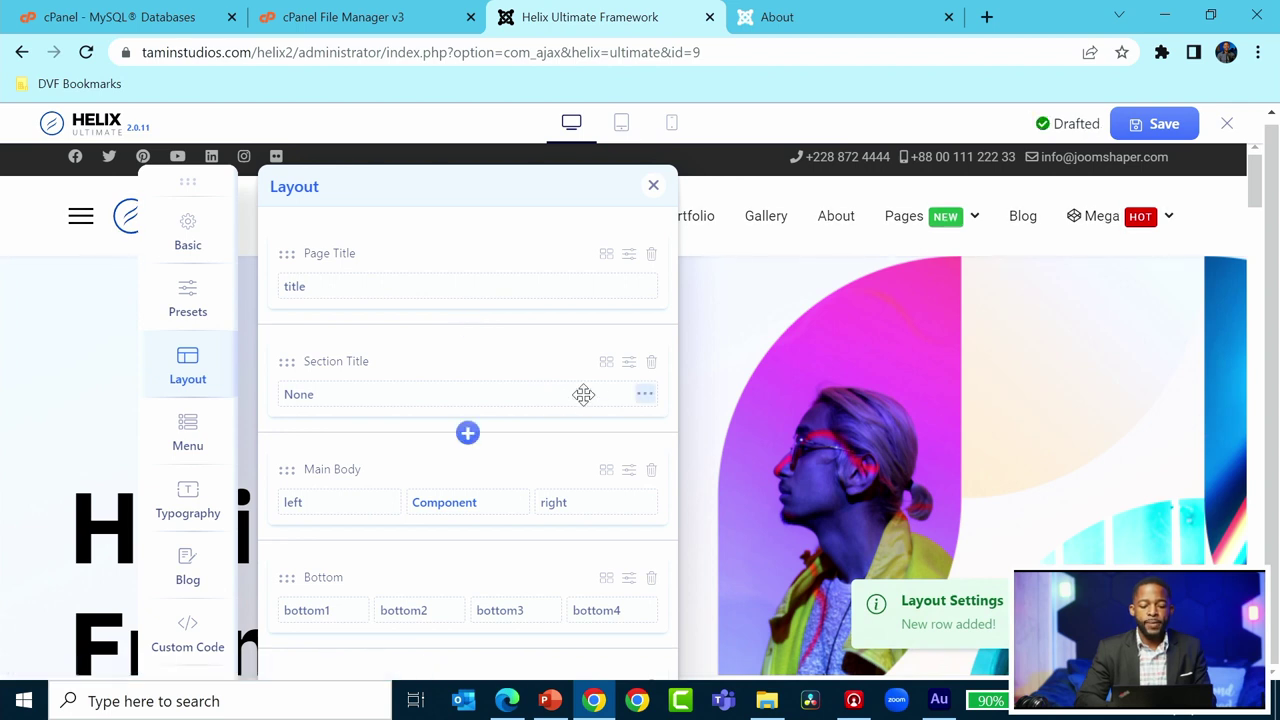
{"action": "left_click", "coordinate": [606, 362]}
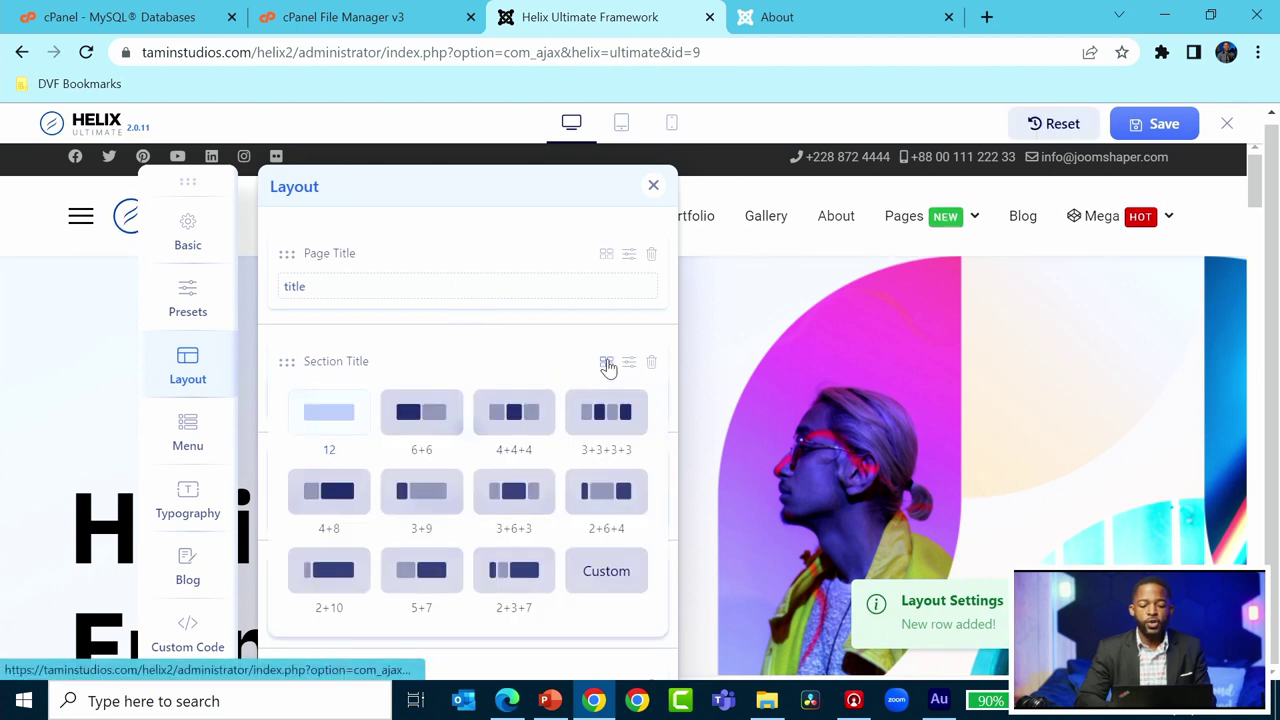
{"action": "left_click", "coordinate": [621, 420]}
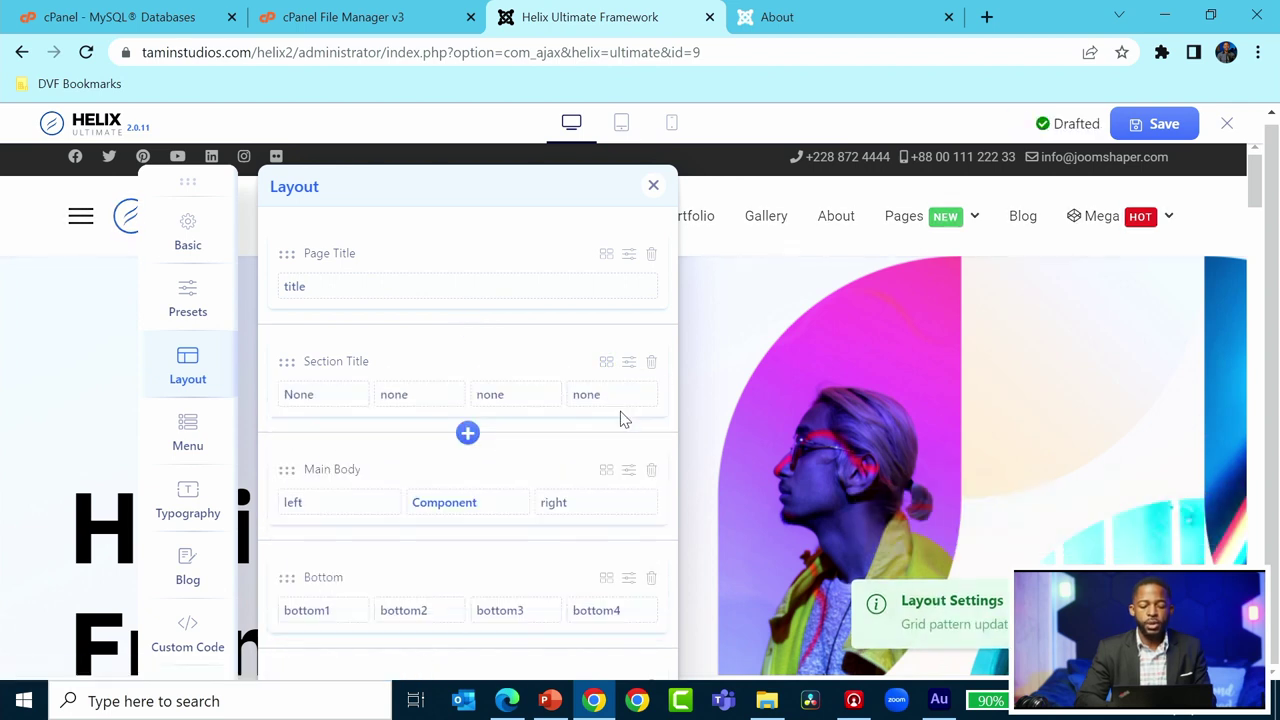
{"action": "left_click", "coordinate": [352, 393]}
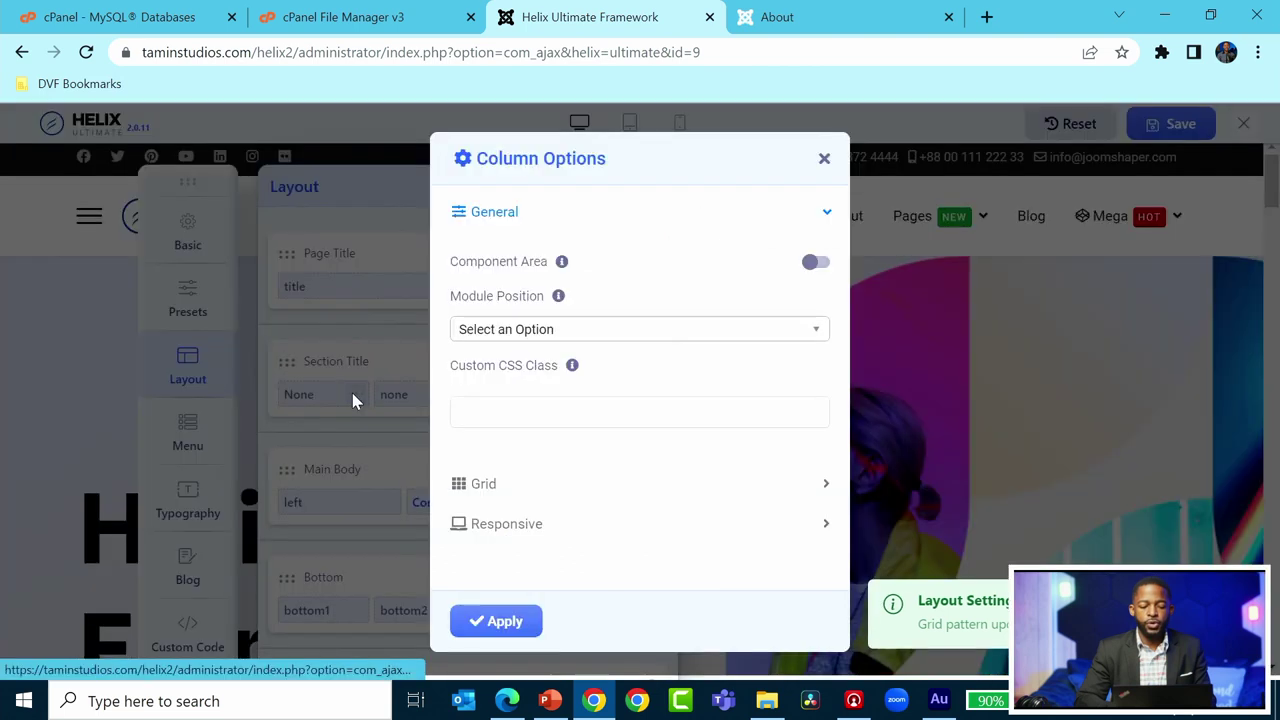
{"action": "left_click", "coordinate": [824, 160]}
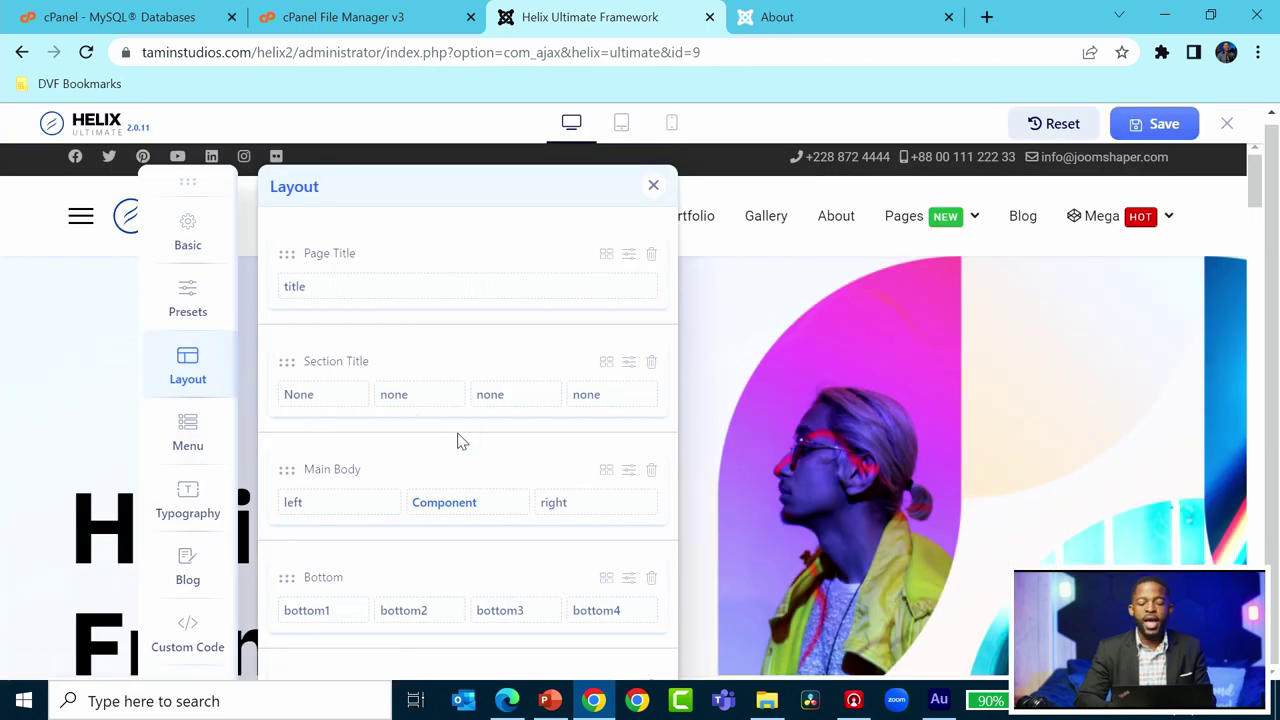
- Remove the Section Title row between Page Title and Main Body, confirming the deletion
{"action": "scroll", "coordinate": [917, 432], "scroll_direction": "down", "scroll_amount": 2}
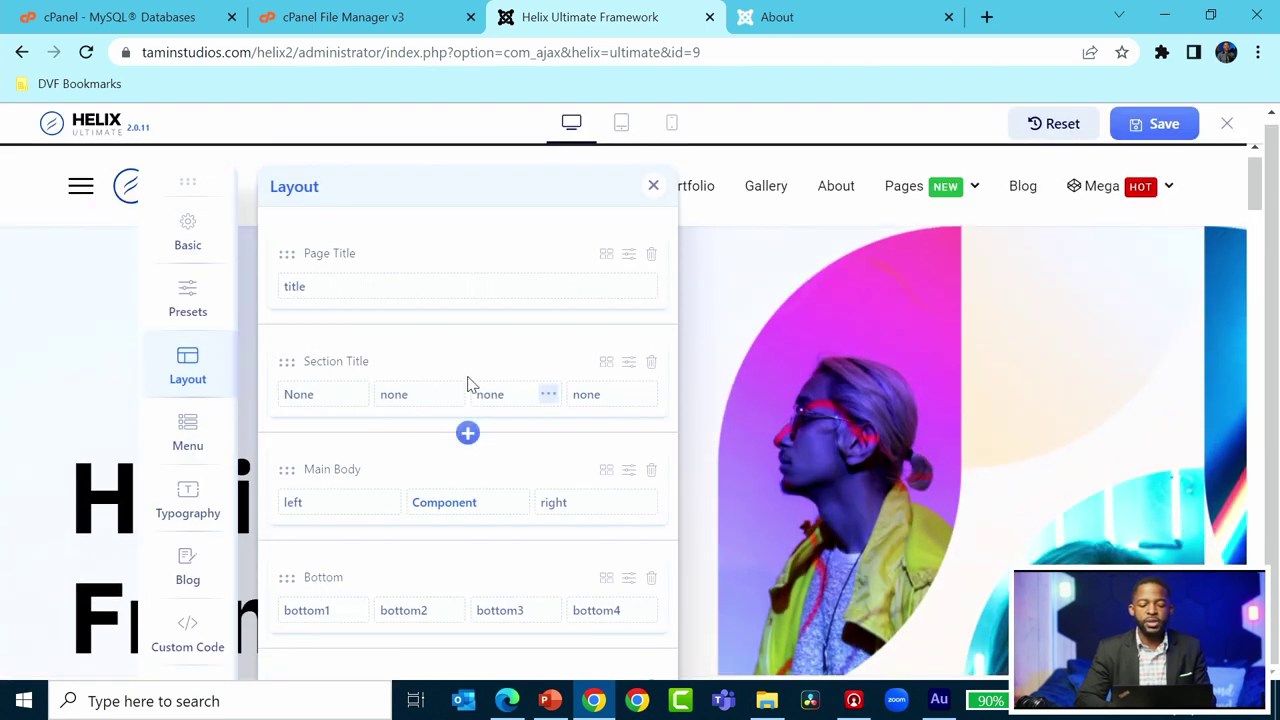
{"action": "left_click", "coordinate": [652, 367]}
{"action": "left_click", "coordinate": [742, 168]}
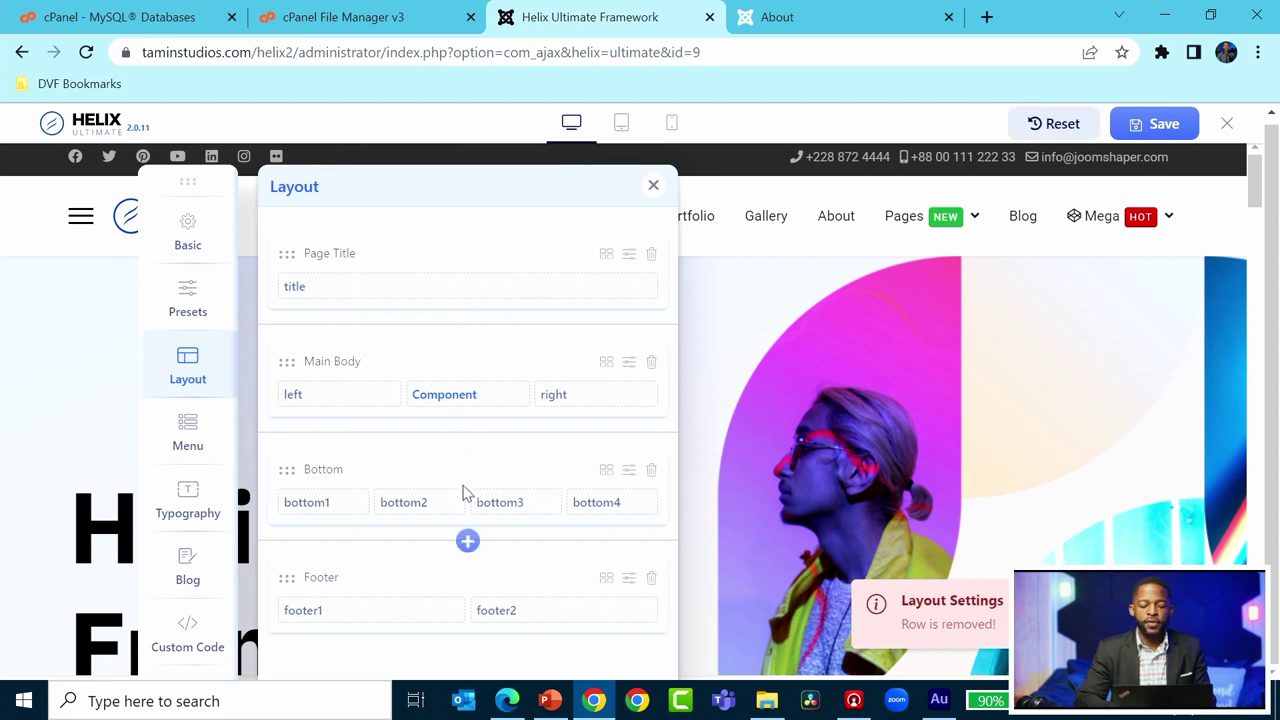
- Examine the previewed home page's sections down to the bottom modules and footer
{"action": "scroll", "coordinate": [994, 400], "scroll_direction": "down", "scroll_amount": 3}
{"action": "scroll", "coordinate": [994, 400], "scroll_direction": "down", "scroll_amount": 10}
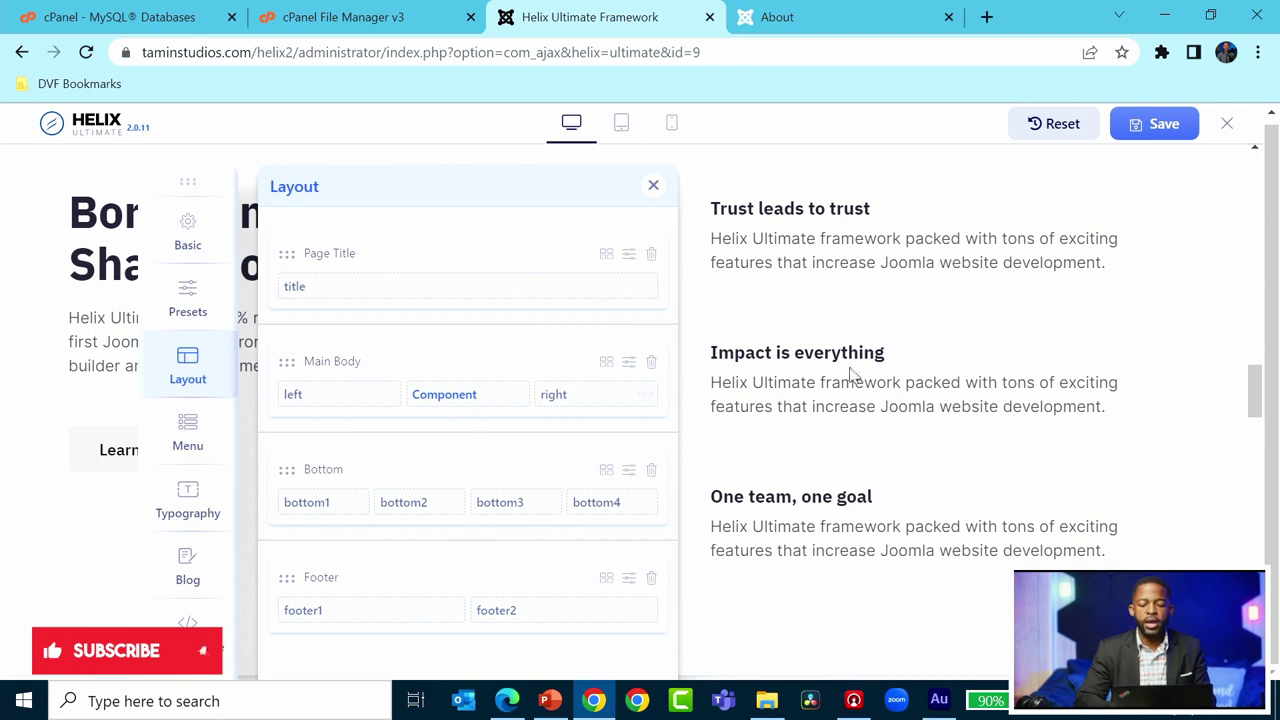
{"action": "scroll", "coordinate": [1065, 430], "scroll_direction": "down", "scroll_amount": 10}
{"action": "scroll", "coordinate": [1079, 438], "scroll_direction": "down", "scroll_amount": 10}
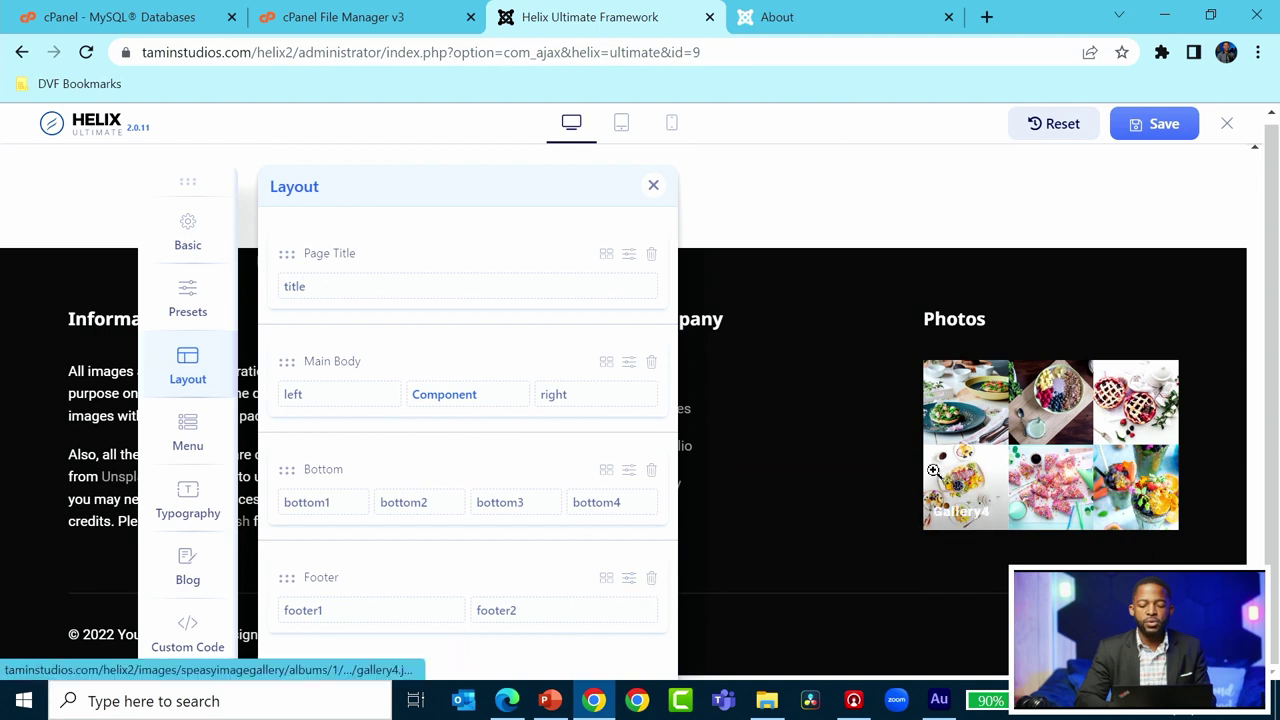
{"action": "scroll", "coordinate": [945, 465], "scroll_direction": "up", "scroll_amount": 15}
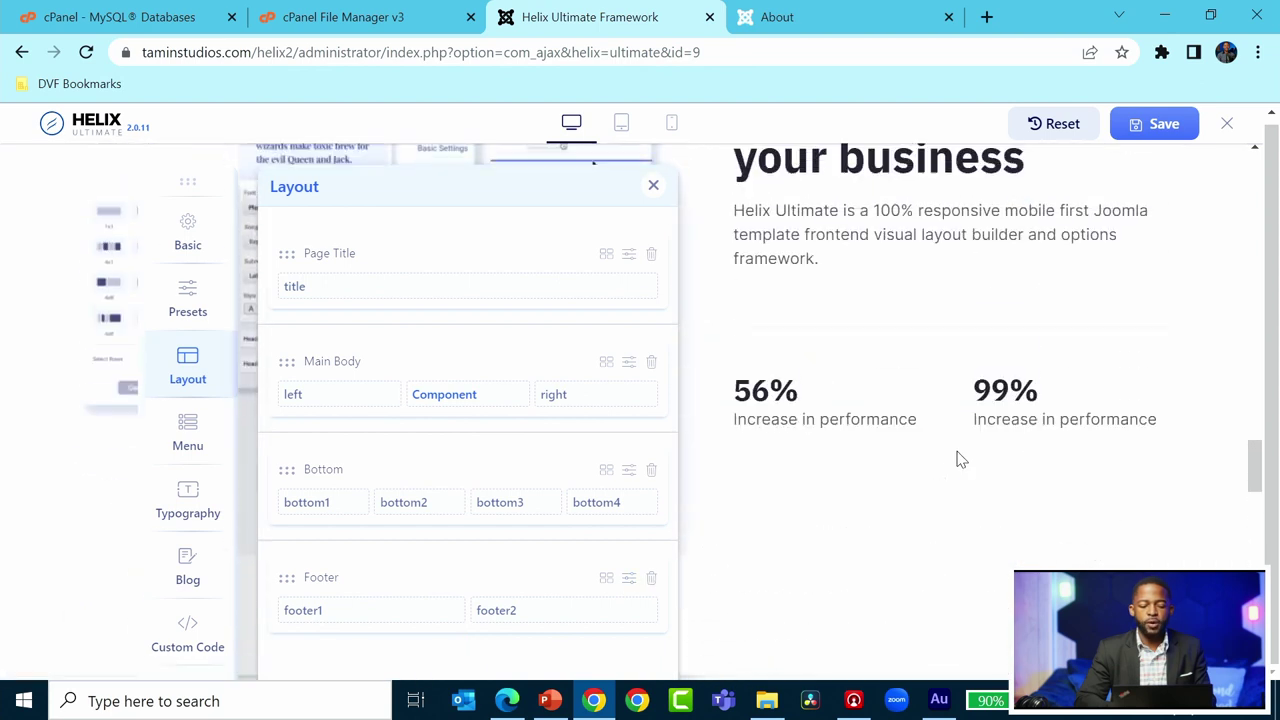